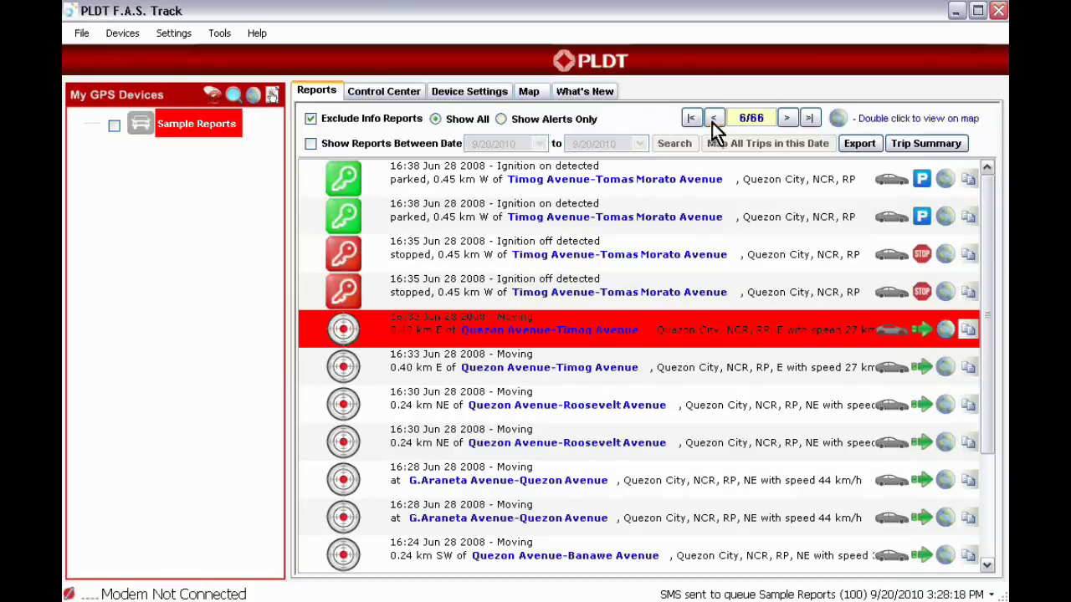
# Step: Step forward one page of reports and then back to the previous page
pyautogui.click(787, 119)
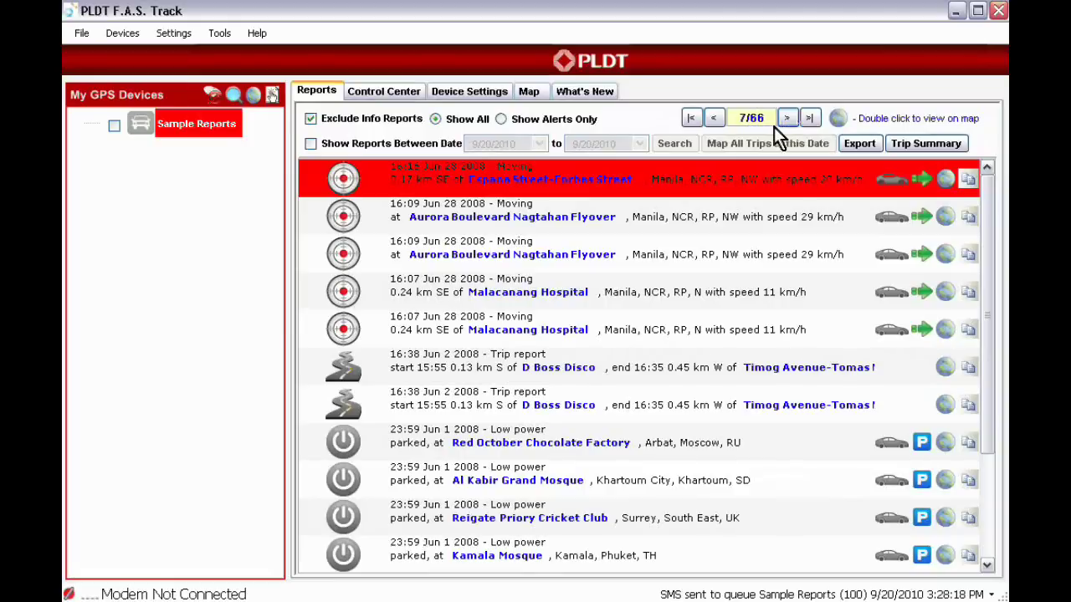
pyautogui.click(716, 122)
pyautogui.click(716, 121)
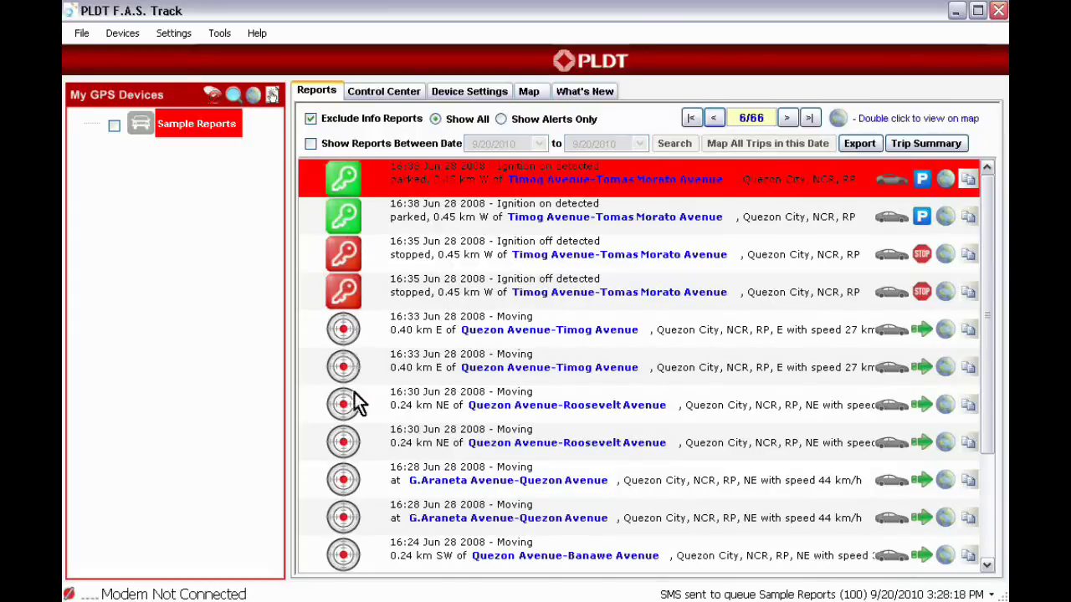
# Step: Compare the 16:38 Ignition on, 16:35 Ignition off and 16:33 Moving rows, ending on 16:33 Moving
pyautogui.click(359, 306)
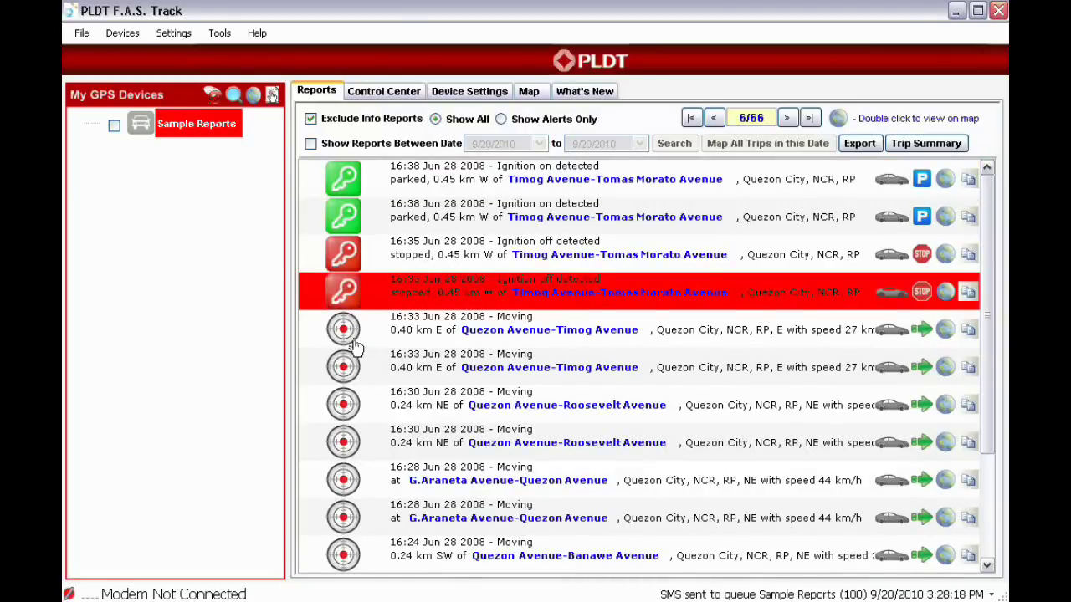
pyautogui.click(355, 341)
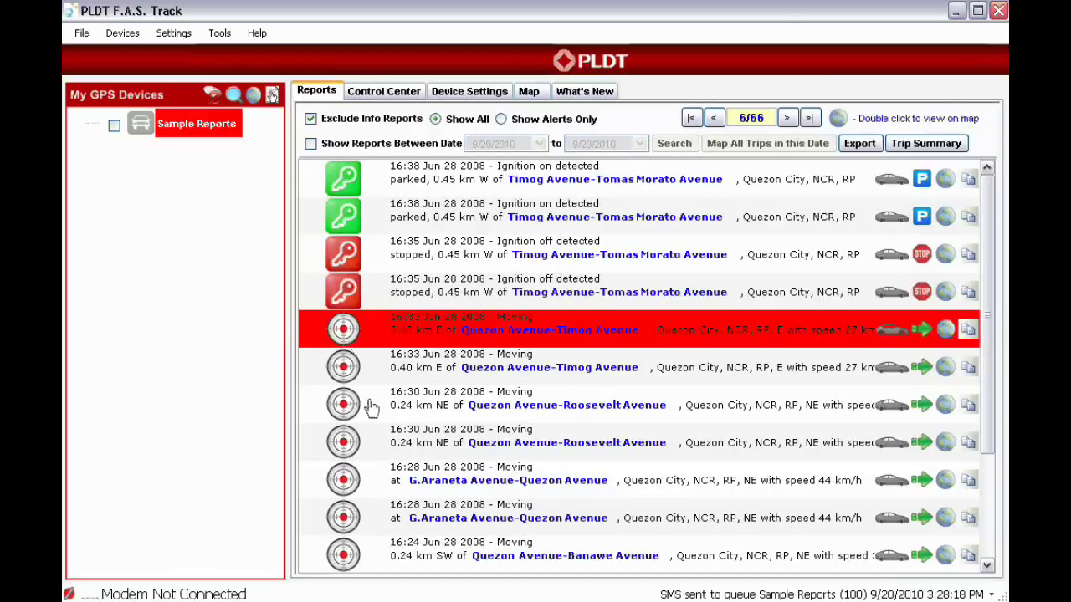
pyautogui.scroll(-3, 369, 400)
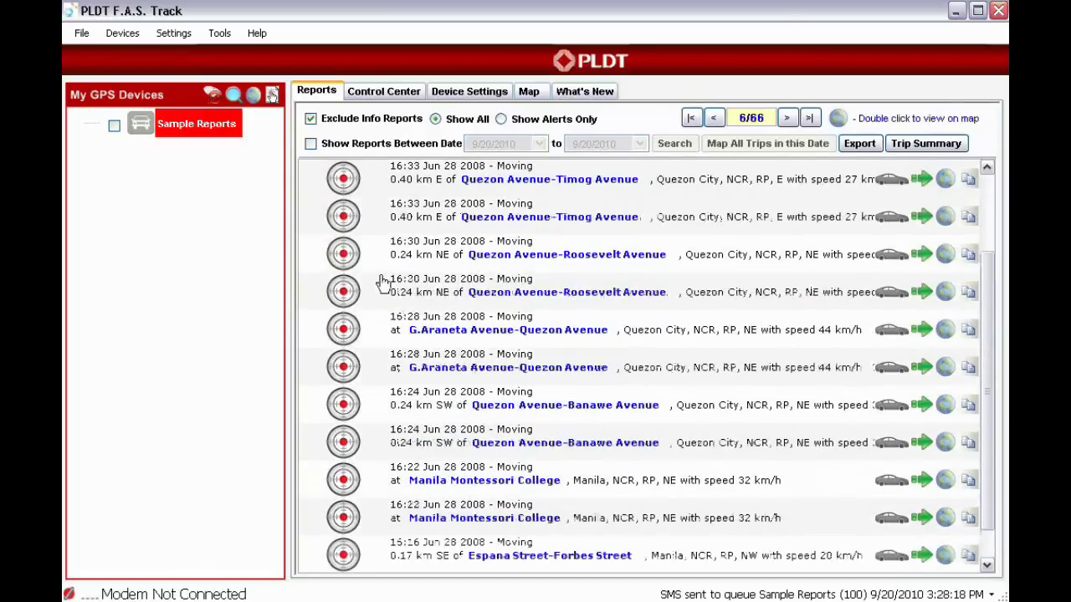
pyautogui.scroll(3, 400, 288)
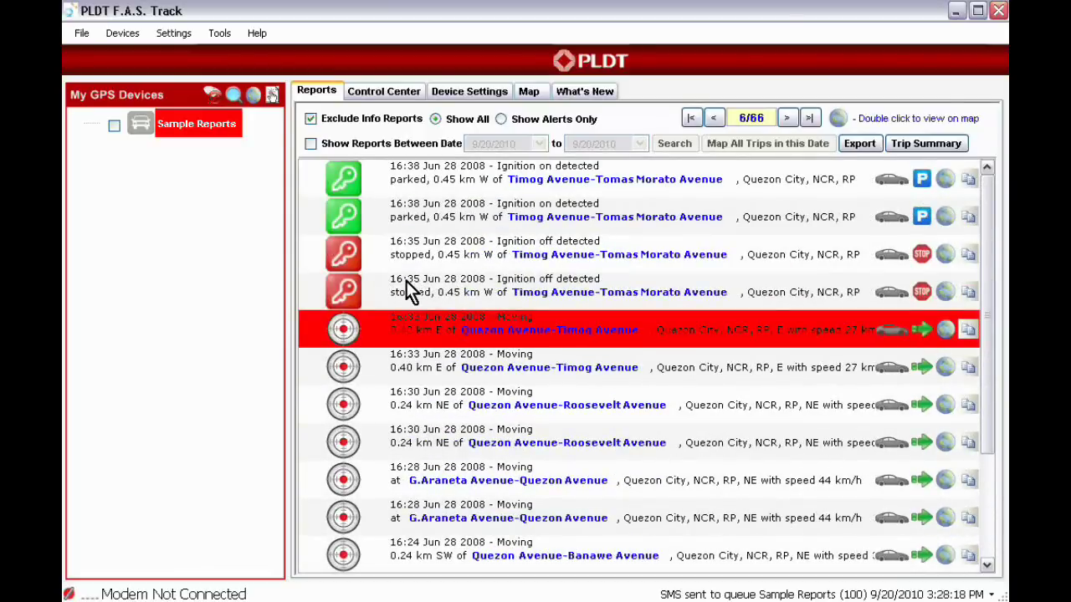
pyautogui.click(891, 293)
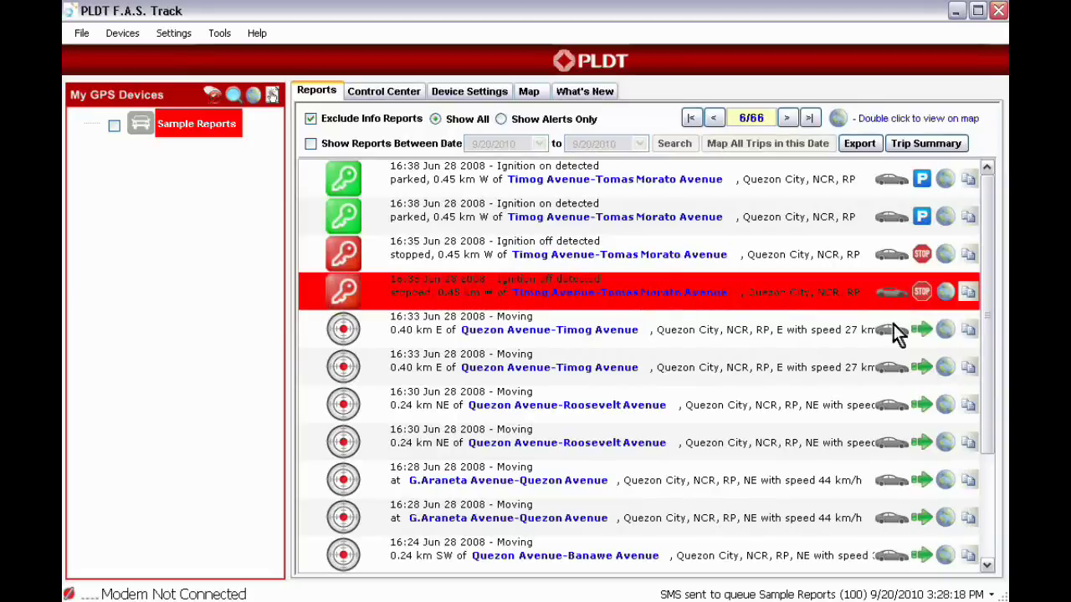
pyautogui.click(892, 326)
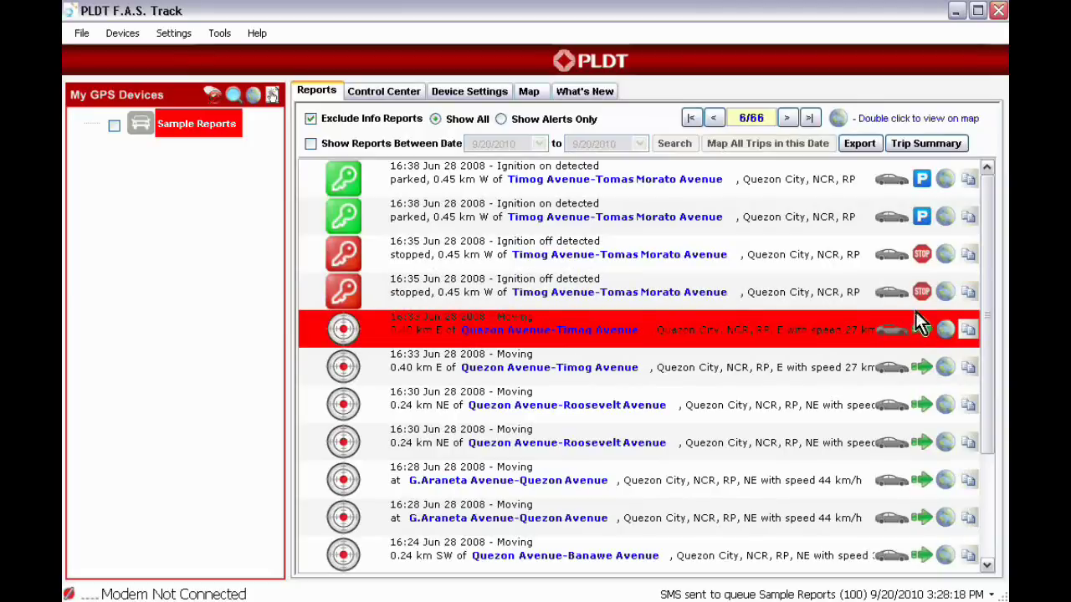
pyautogui.click(895, 222)
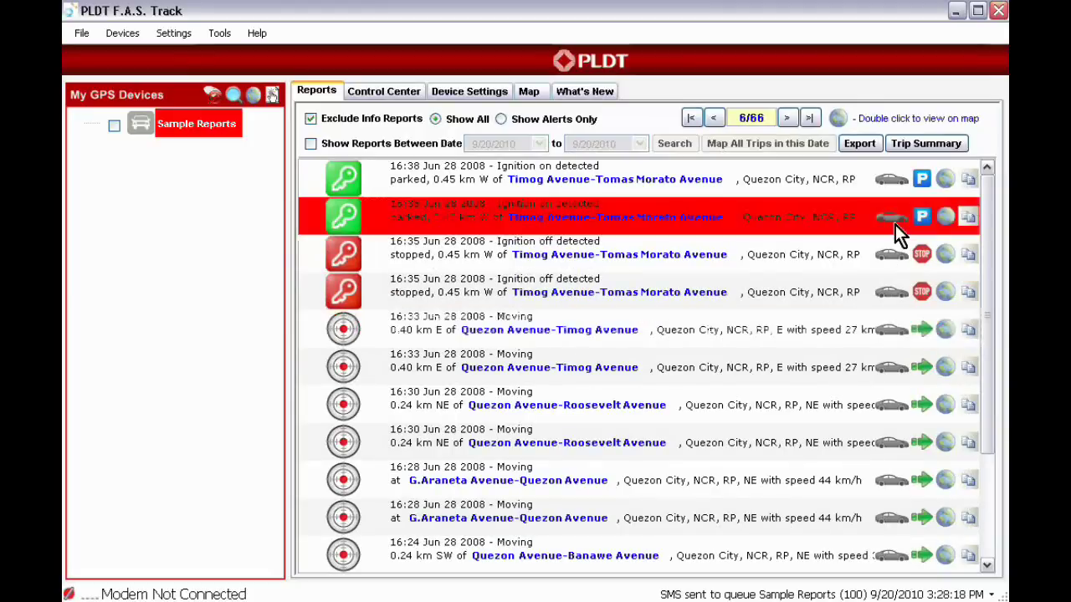
pyautogui.click(929, 262)
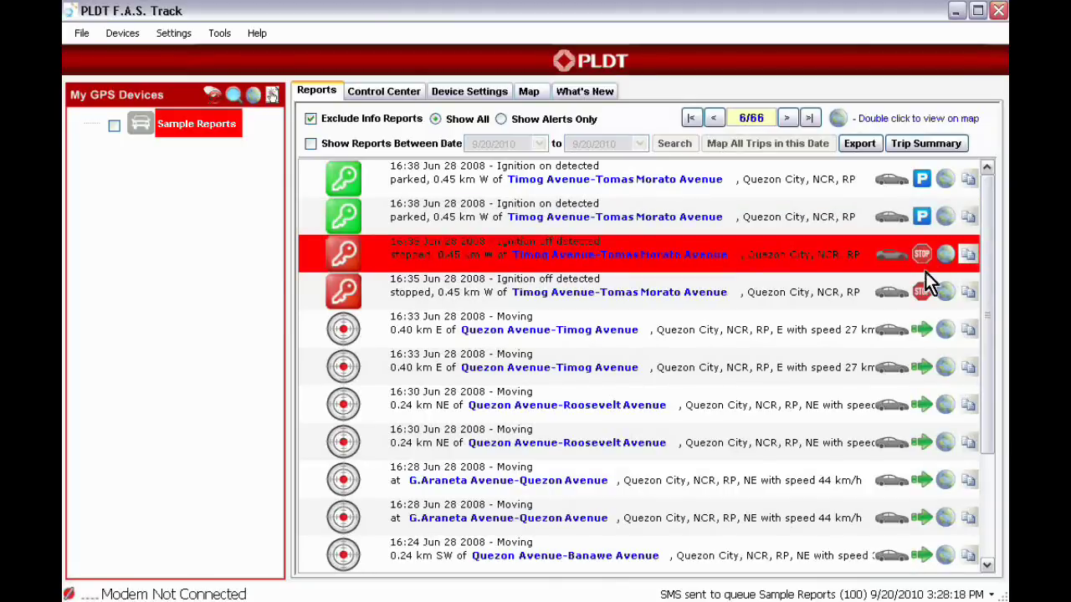
pyautogui.click(925, 334)
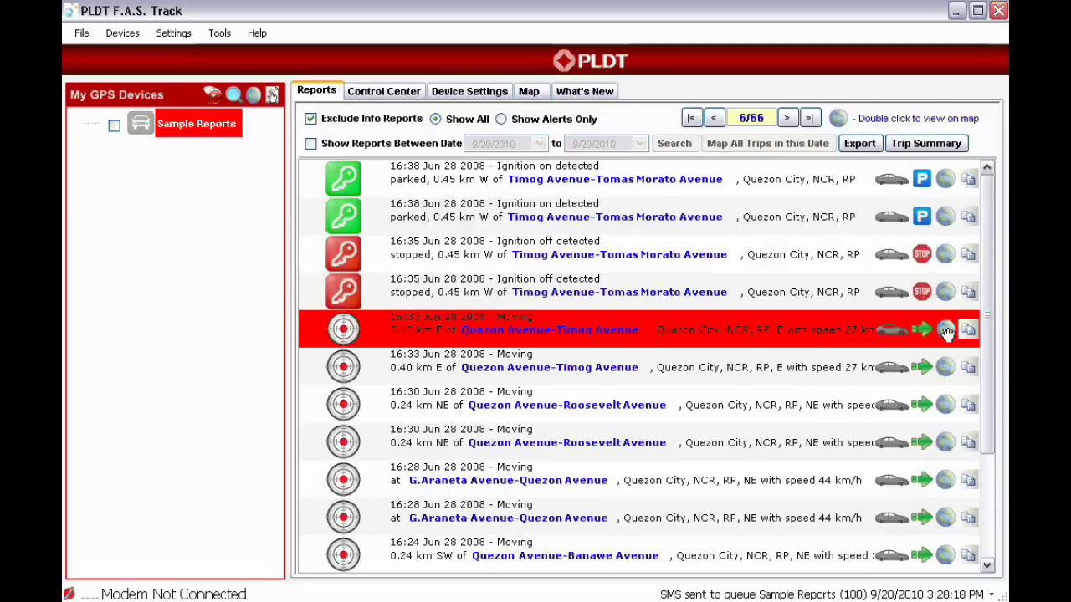
# Step: Show the 16:33 Moving report's location on the map, zoomed in two levels
pyautogui.click(946, 333)
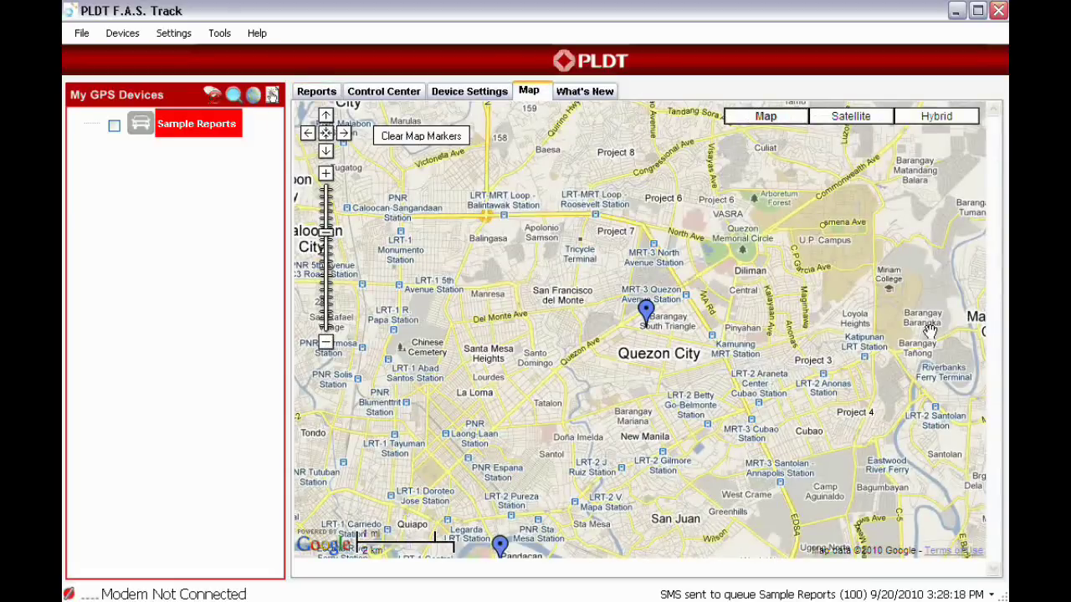
pyautogui.click(326, 175)
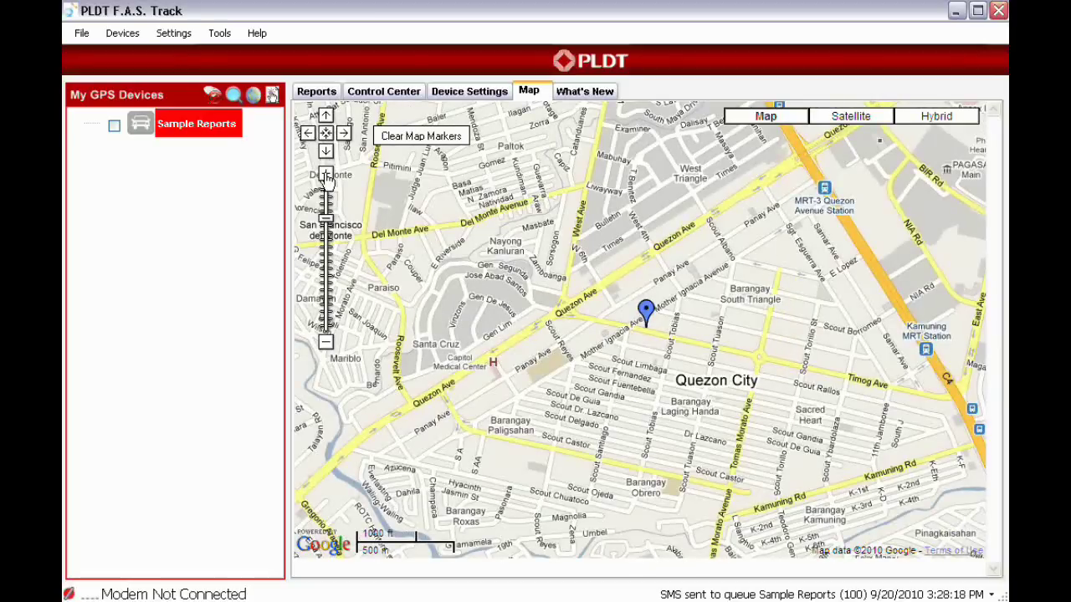
pyautogui.click(327, 177)
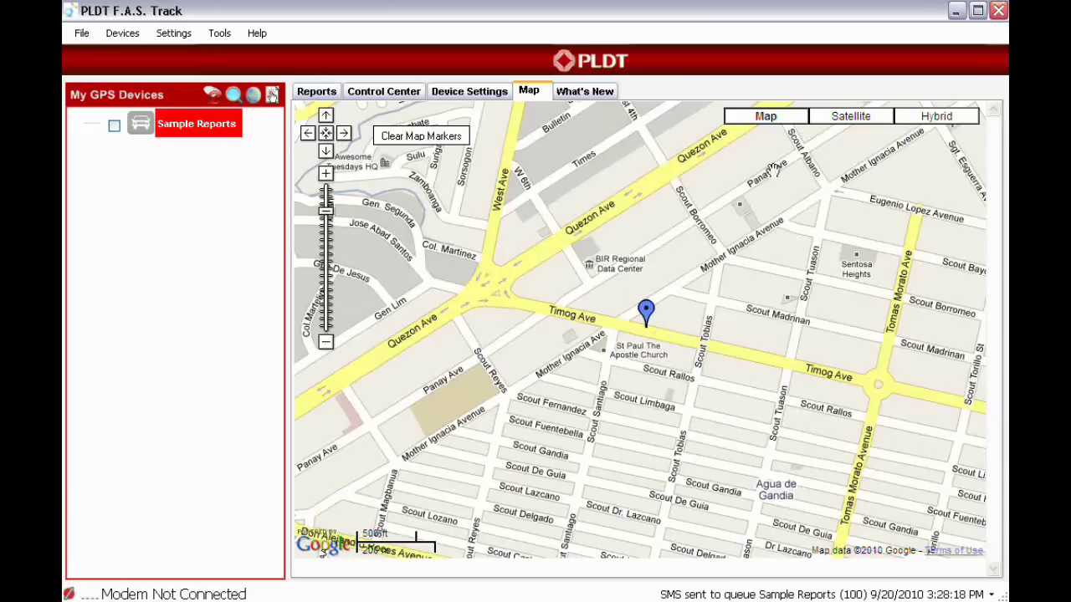
# Step: Switch the map to Hybrid, zoom in two more levels, pan down-right, then return to the reports
pyautogui.click(875, 120)
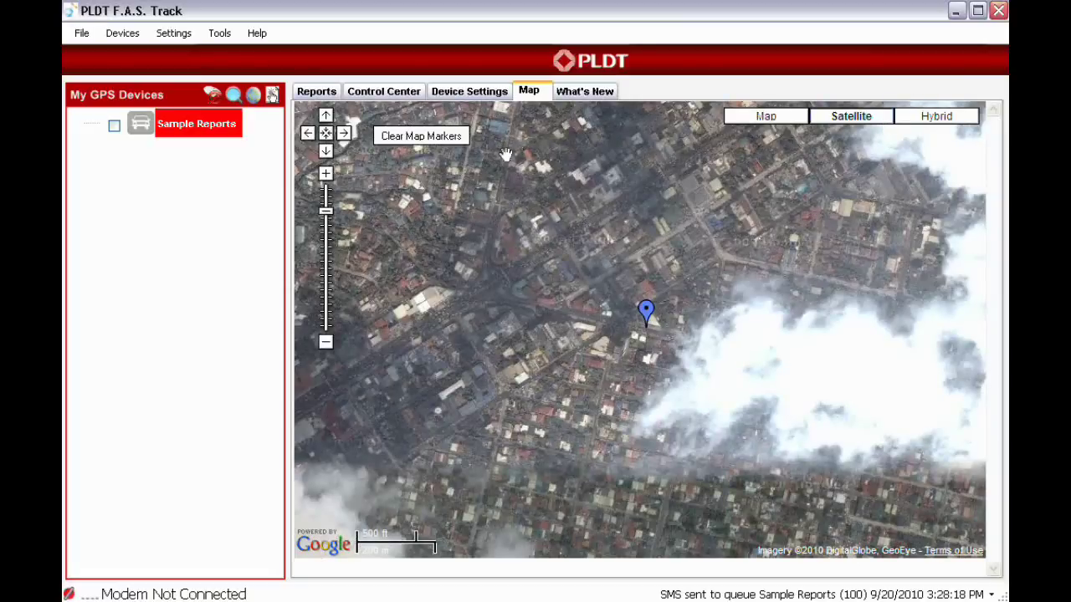
pyautogui.click(959, 130)
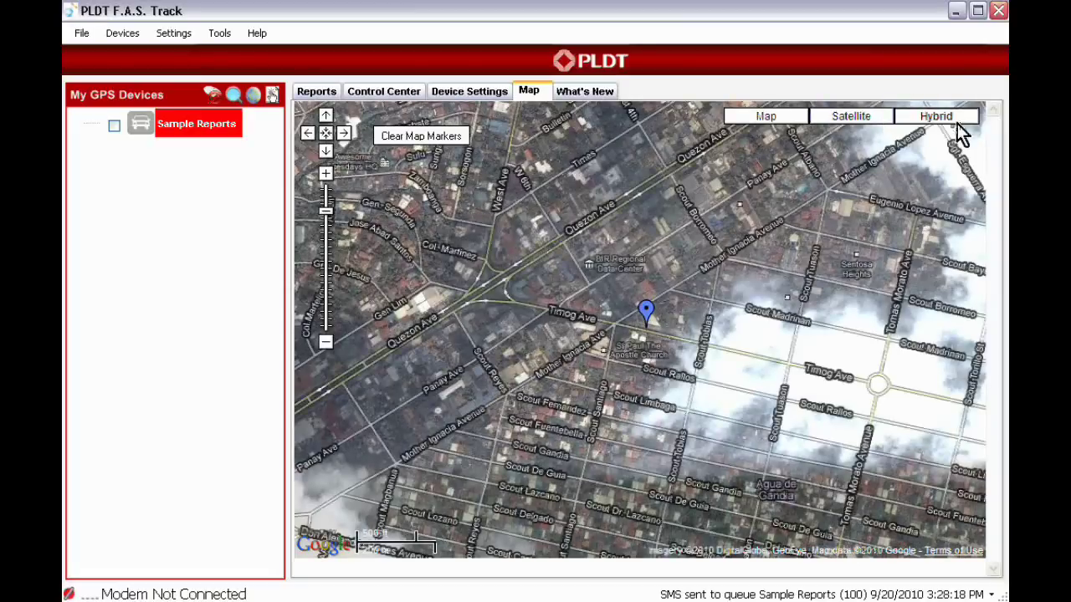
pyautogui.click(326, 174)
pyautogui.click(326, 175)
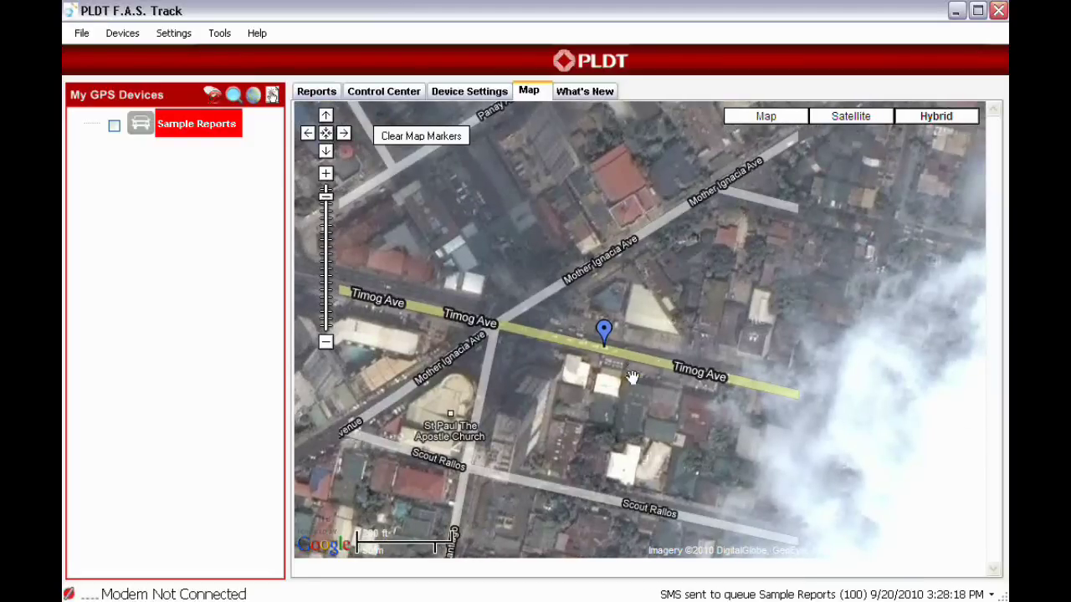
pyautogui.moveTo(636, 410); pyautogui.dragTo(659, 436)
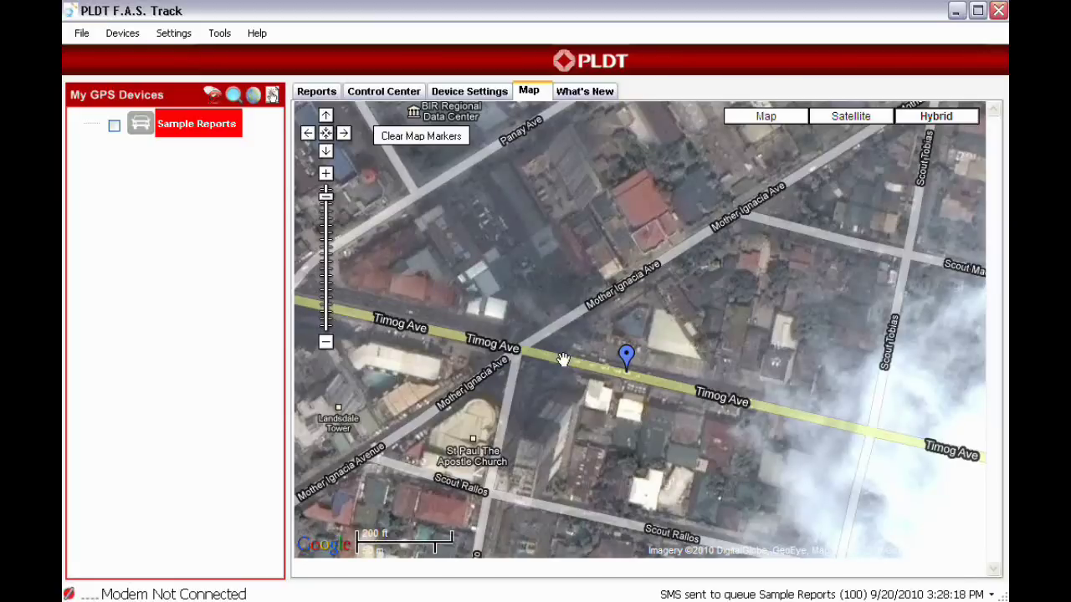
pyautogui.click(319, 92)
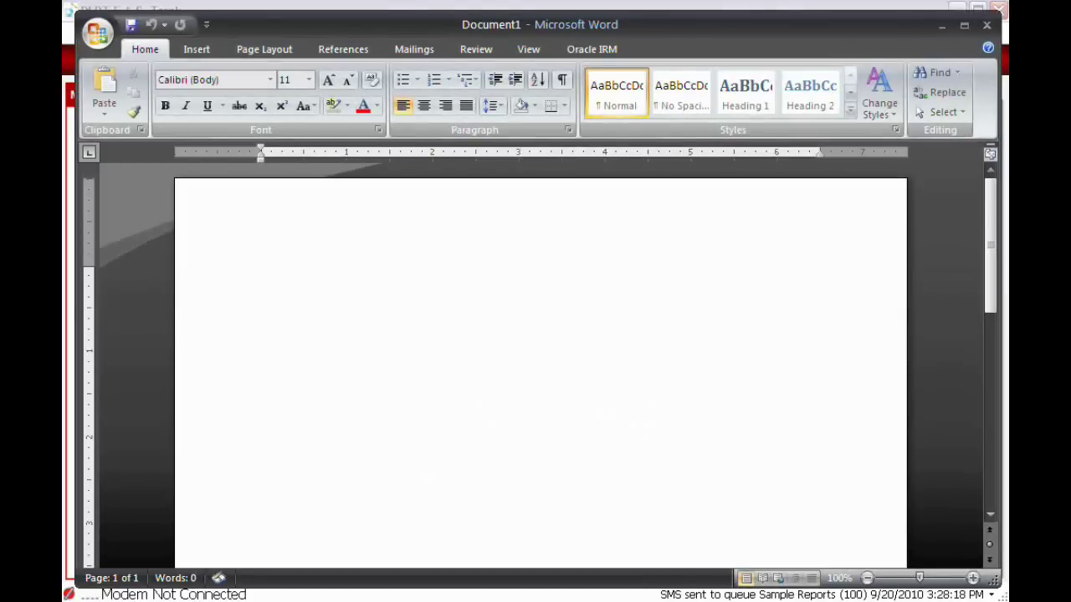
# Step: Bring up the paste options on Word's blank Document1 page
pyautogui.rightClick(267, 293)
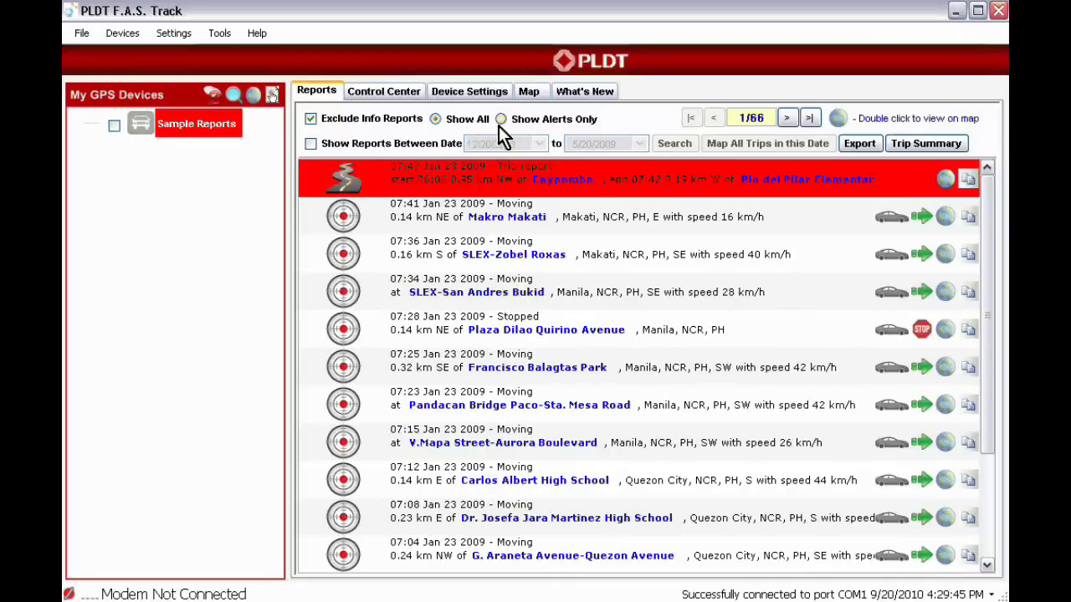
# Step: Show alert reports, then all reports, limit them to a date range, and plot the day's trips
pyautogui.click(500, 119)
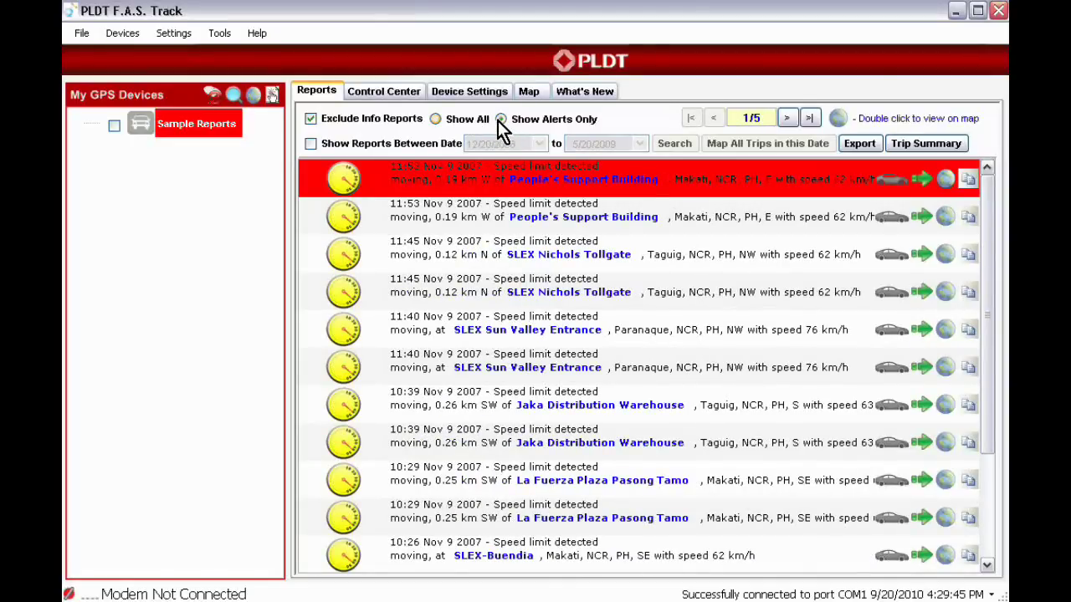
pyautogui.click(444, 119)
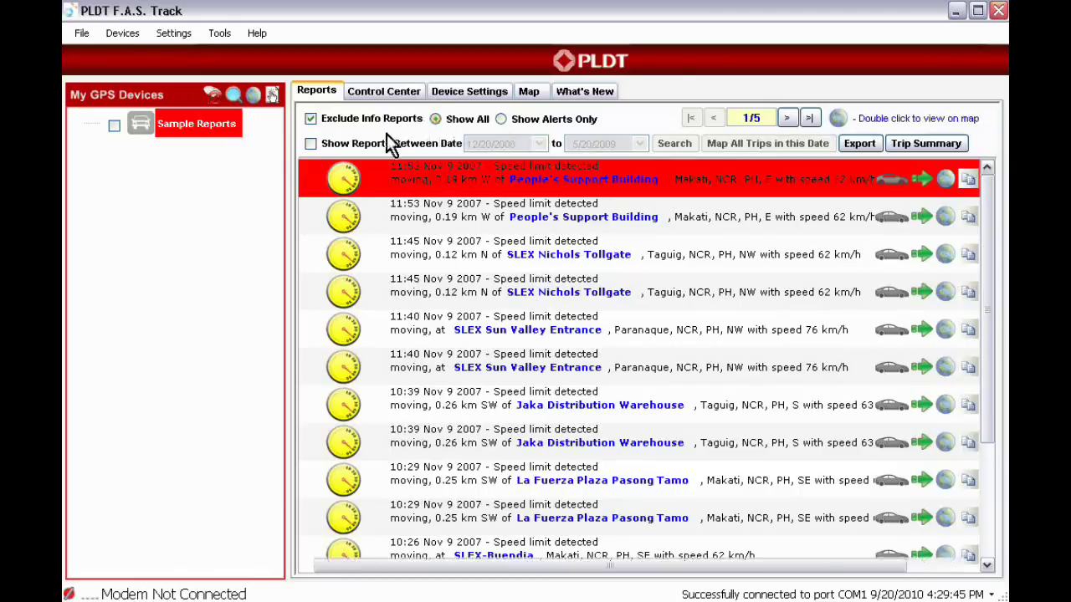
pyautogui.click(311, 144)
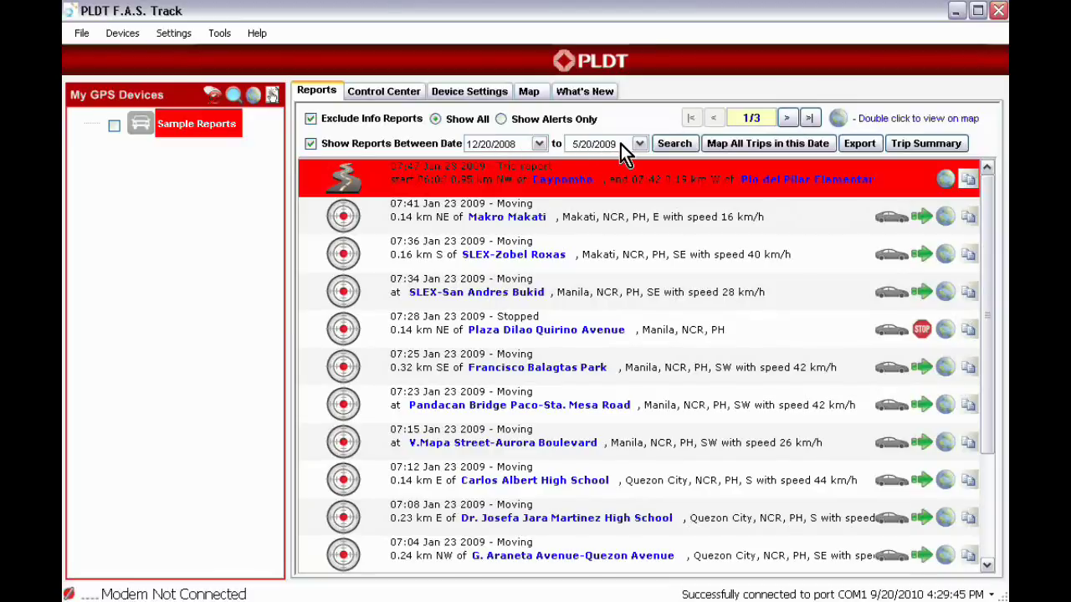
pyautogui.click(828, 147)
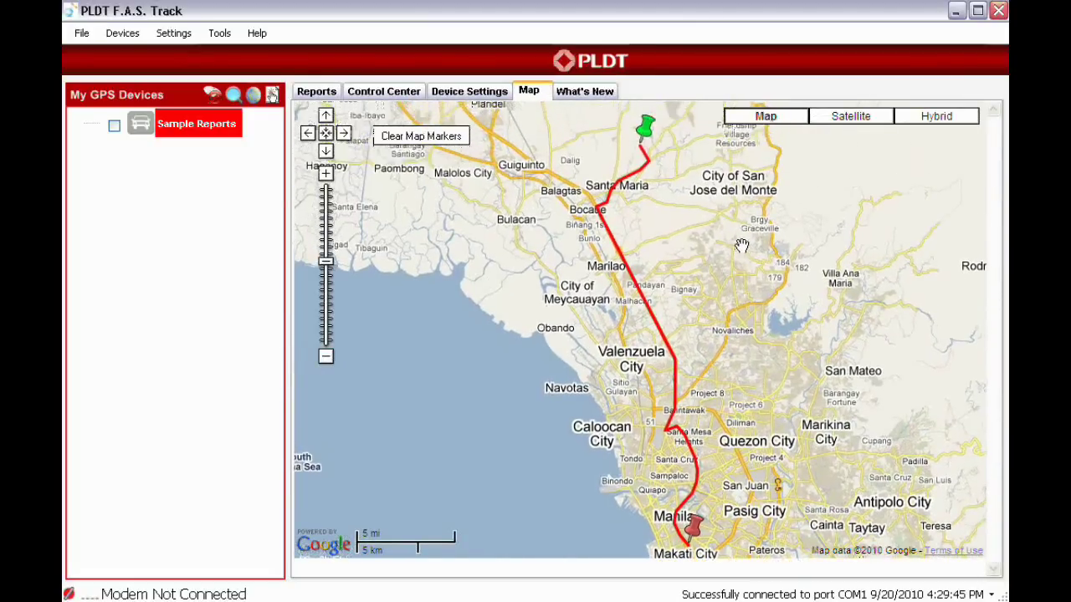
pyautogui.click(864, 126)
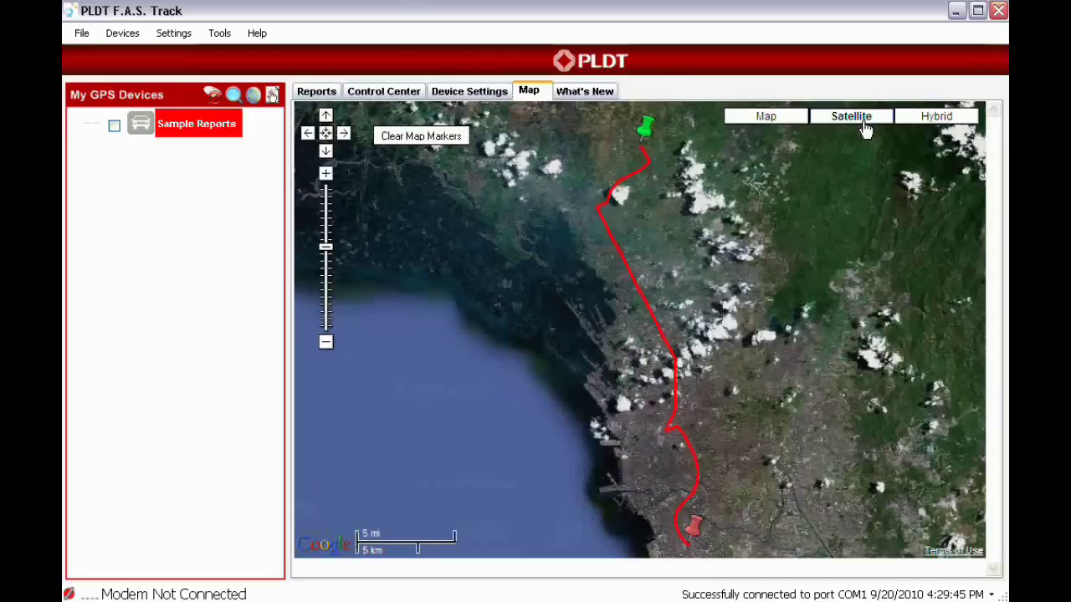
pyautogui.click(932, 117)
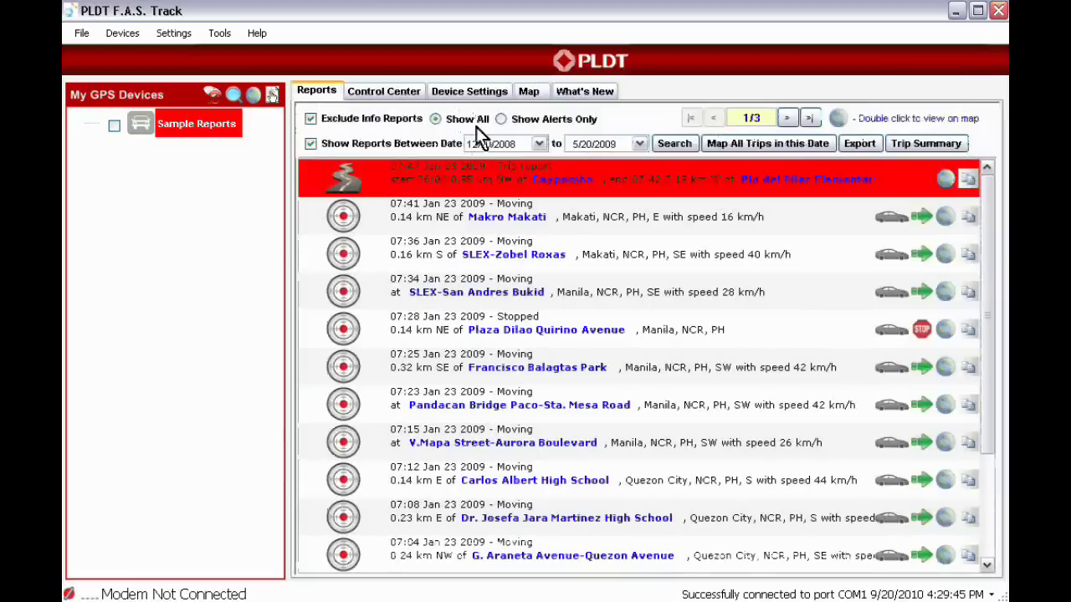
pyautogui.click(316, 90)
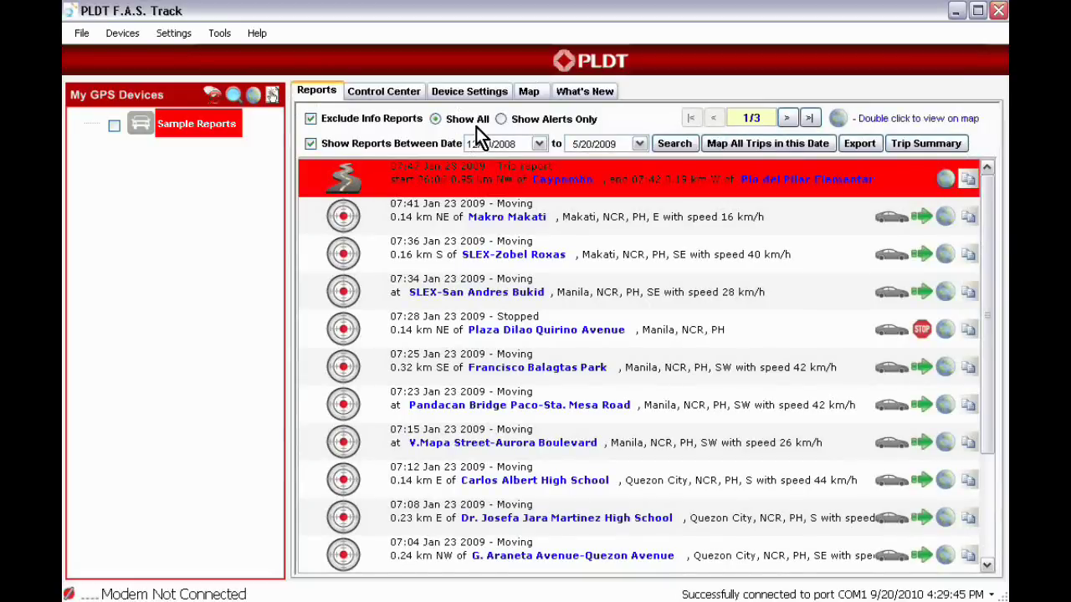
pyautogui.click(962, 146)
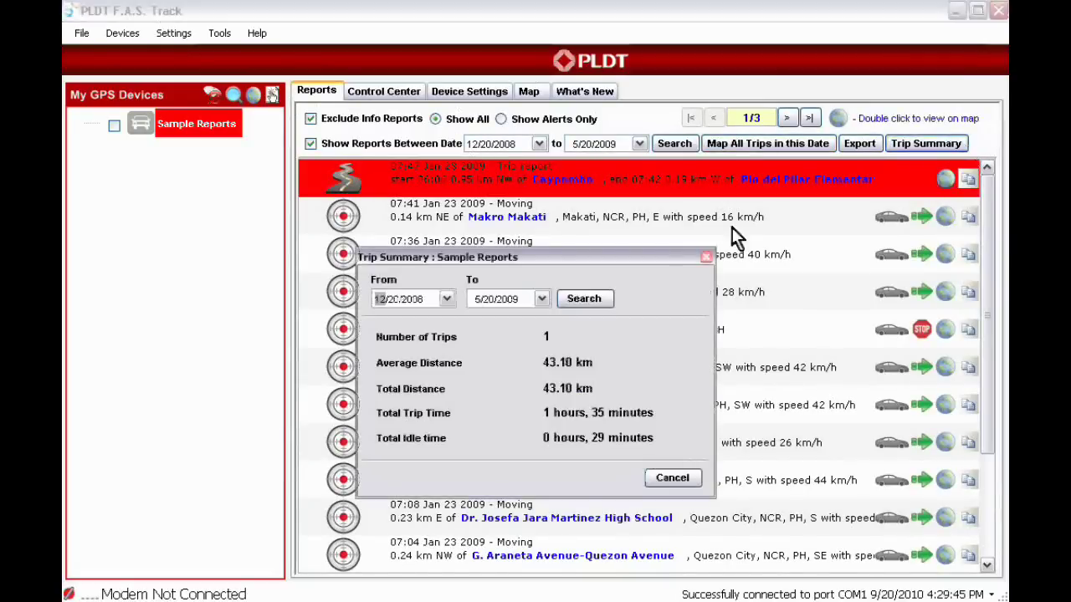
pyautogui.click(542, 299)
pyautogui.click(482, 439)
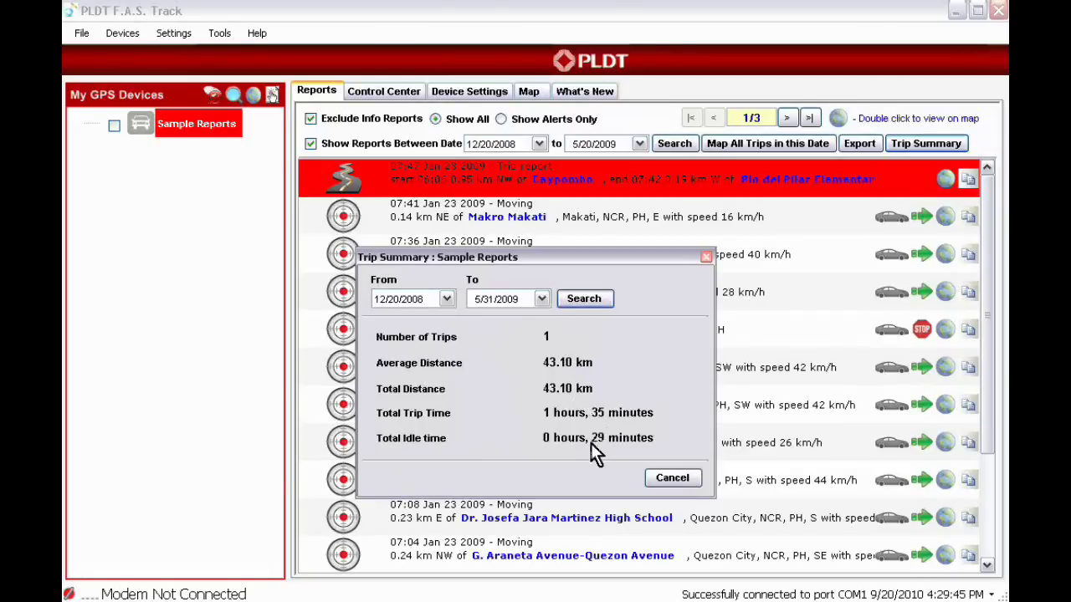
pyautogui.click(671, 479)
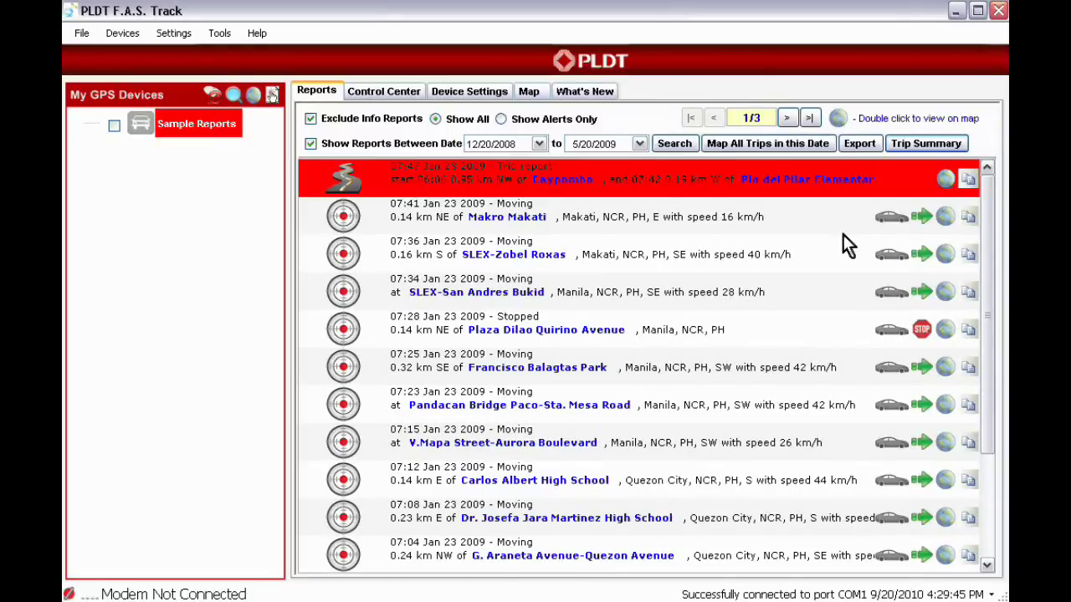
# Step: Export the Sample Reports list as SAMPLE_REPORT on the Desktop
pyautogui.click(877, 150)
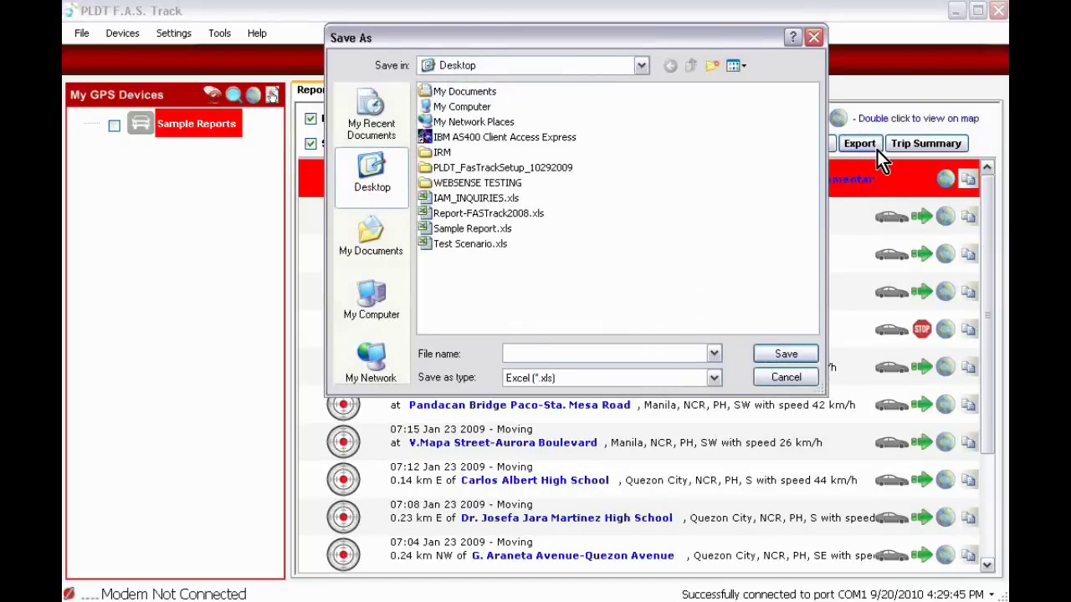
pyautogui.write('SAMPLE')
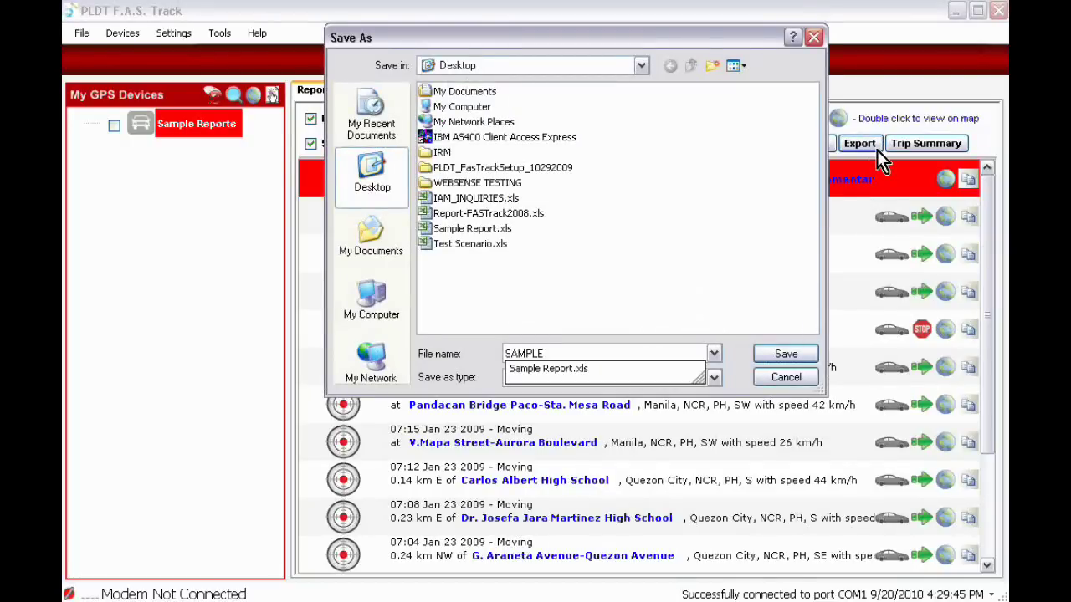
pyautogui.write('_REPORT')
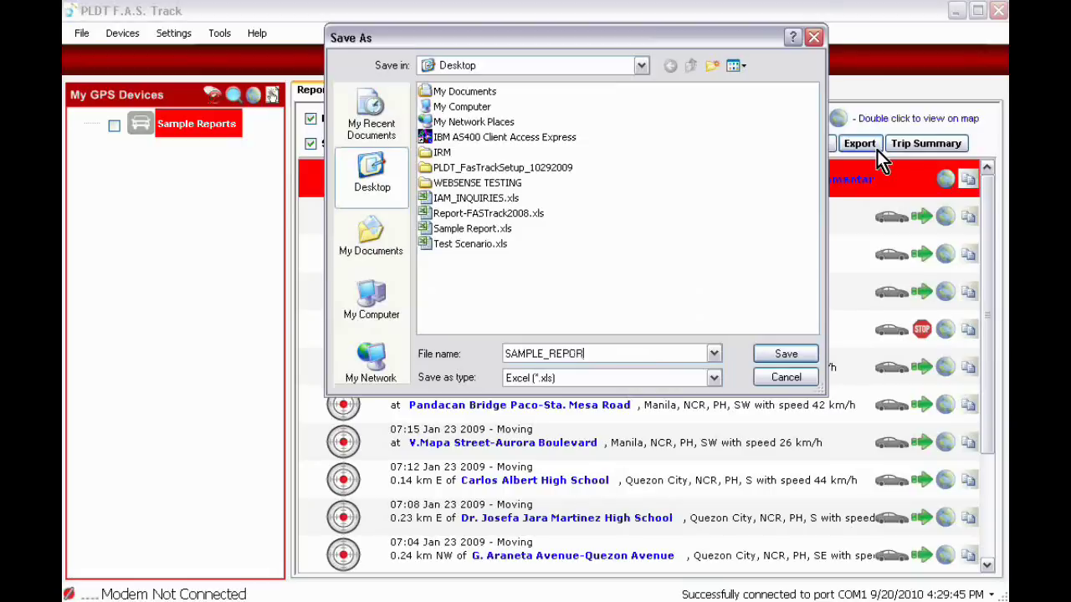
pyautogui.click(797, 356)
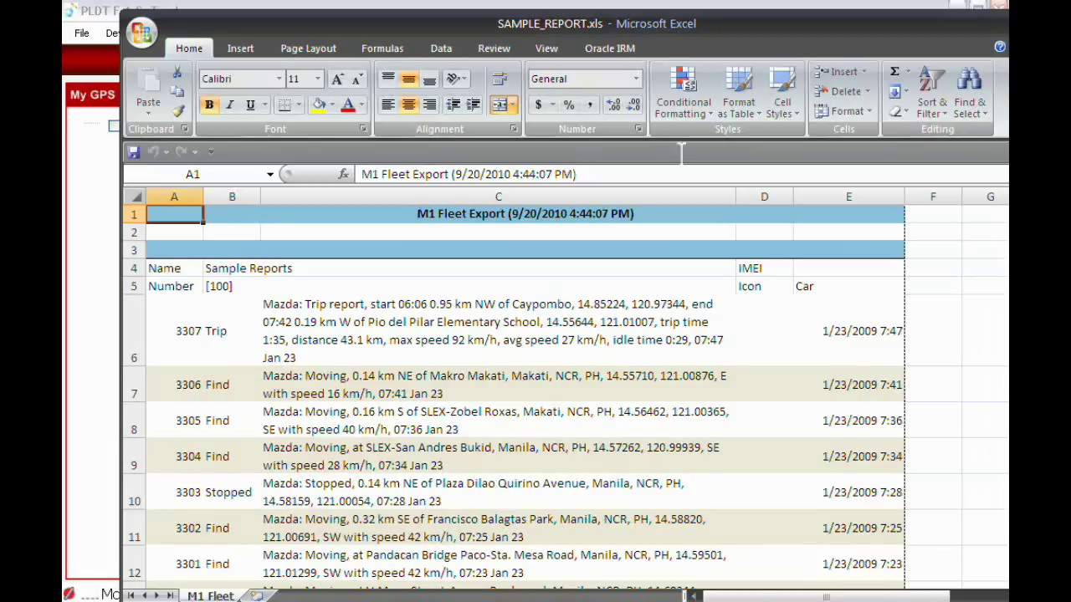
# Step: Maximize the SAMPLE_REPORT.xls window and scroll down through the M1 Fleet trip rows
pyautogui.doubleClick(526, 23)
pyautogui.moveTo(1004, 237); pyautogui.dragTo(1004, 251)
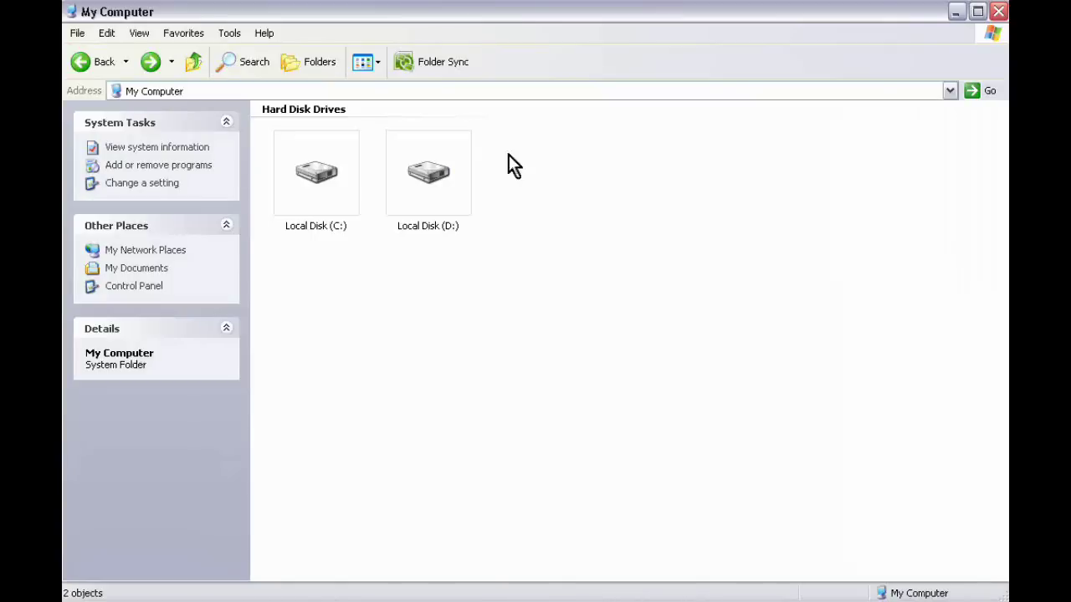
# Step: Browse from Local Disk (C:) through Documents and Settings and All Users into Application Data
pyautogui.click(350, 198)
pyautogui.doubleClick(345, 187)
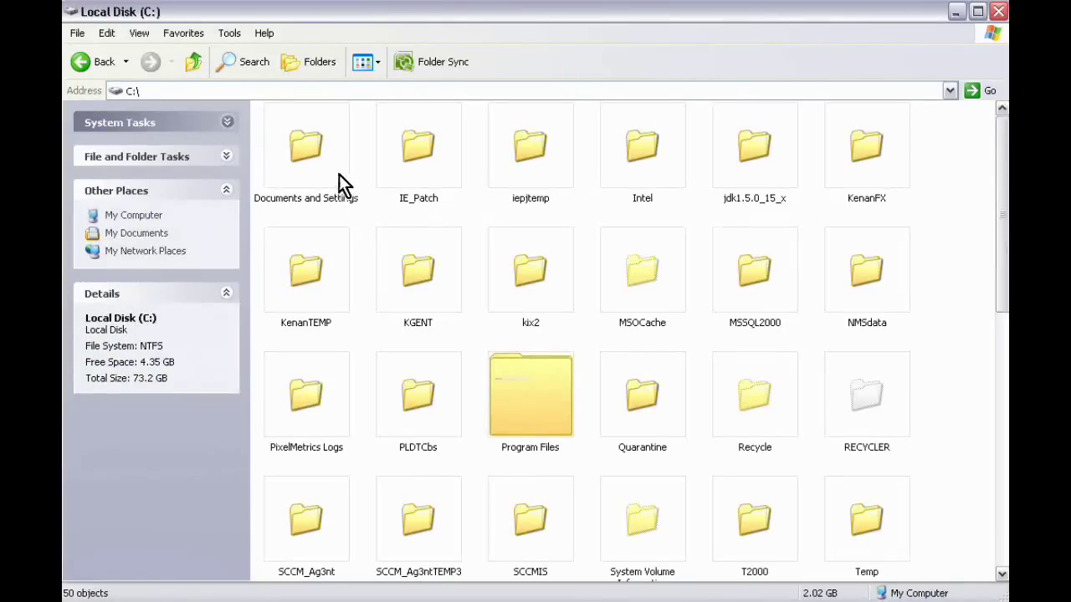
pyautogui.click(336, 172)
pyautogui.doubleClick(326, 161)
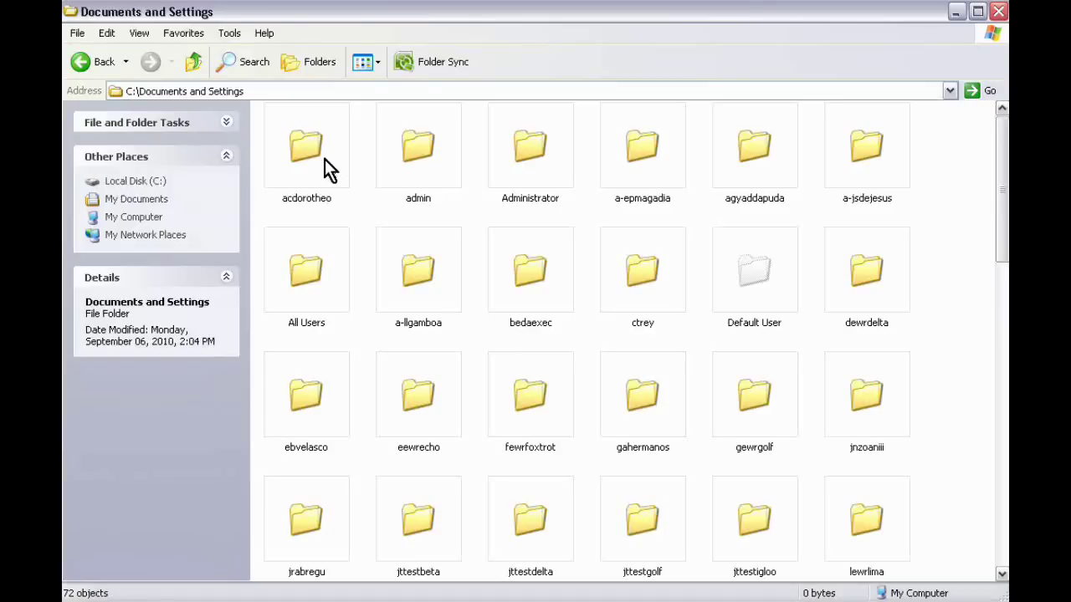
pyautogui.click(326, 262)
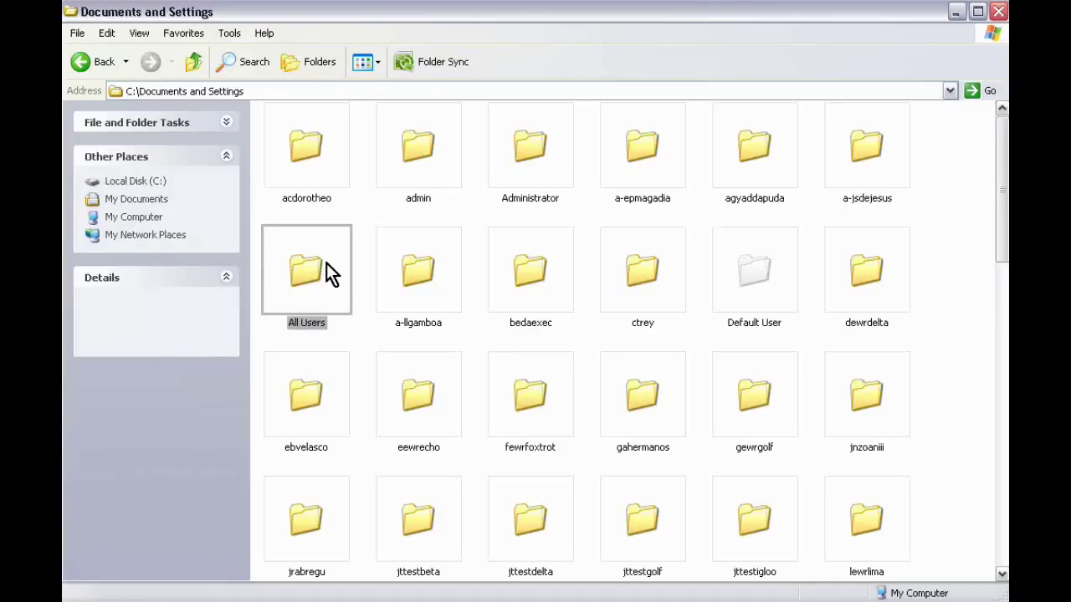
pyautogui.doubleClick(326, 263)
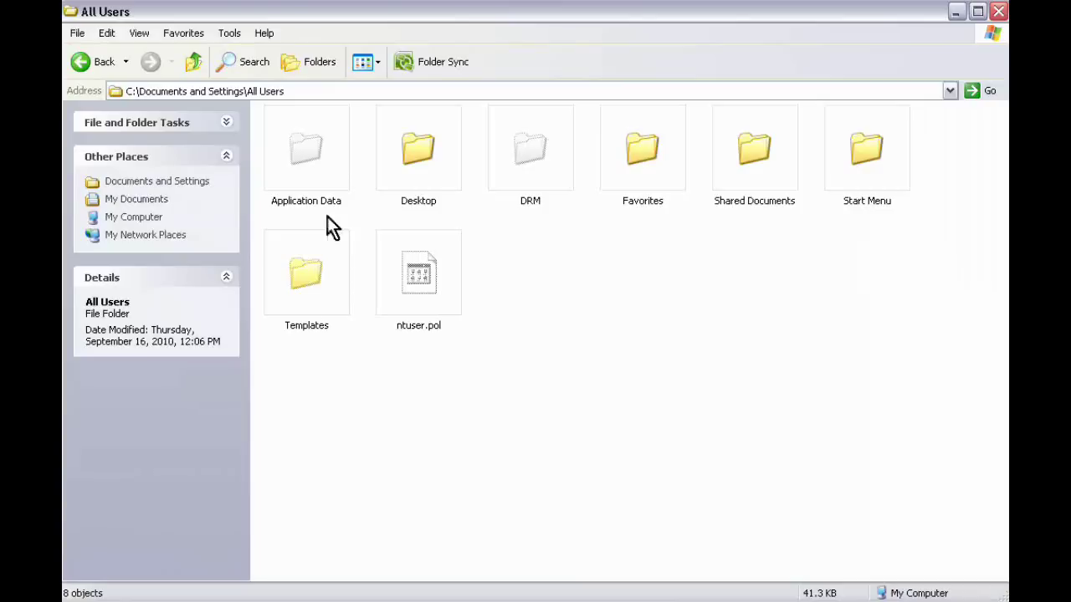
pyautogui.doubleClick(329, 165)
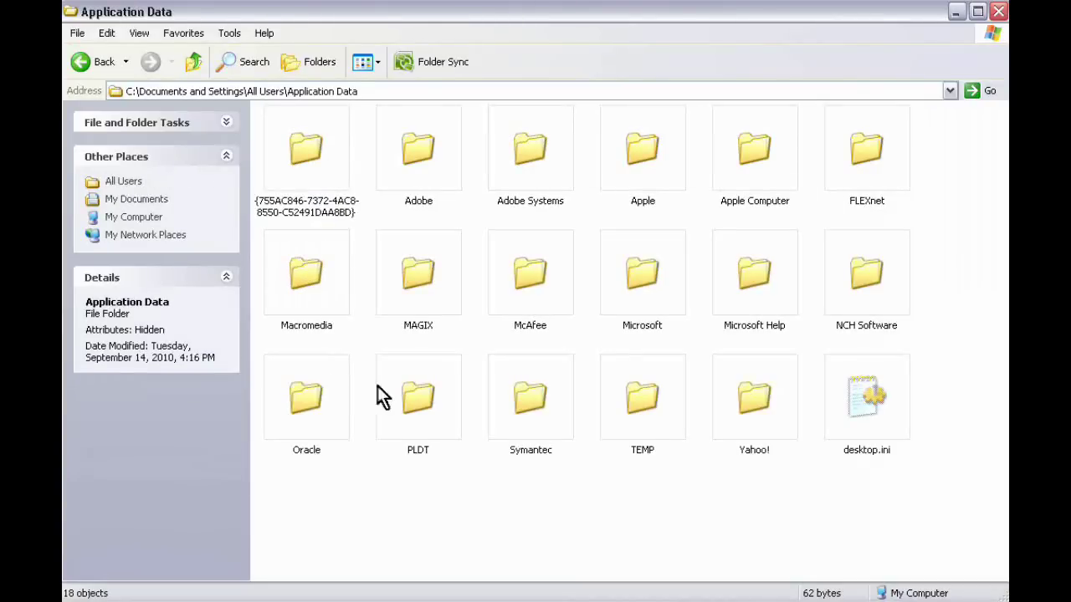
# Step: Go through PLDT, F.A.S. Track and 2.1.40.63, then open M1Fleet.mdb in Access
pyautogui.click(446, 381)
pyautogui.doubleClick(447, 379)
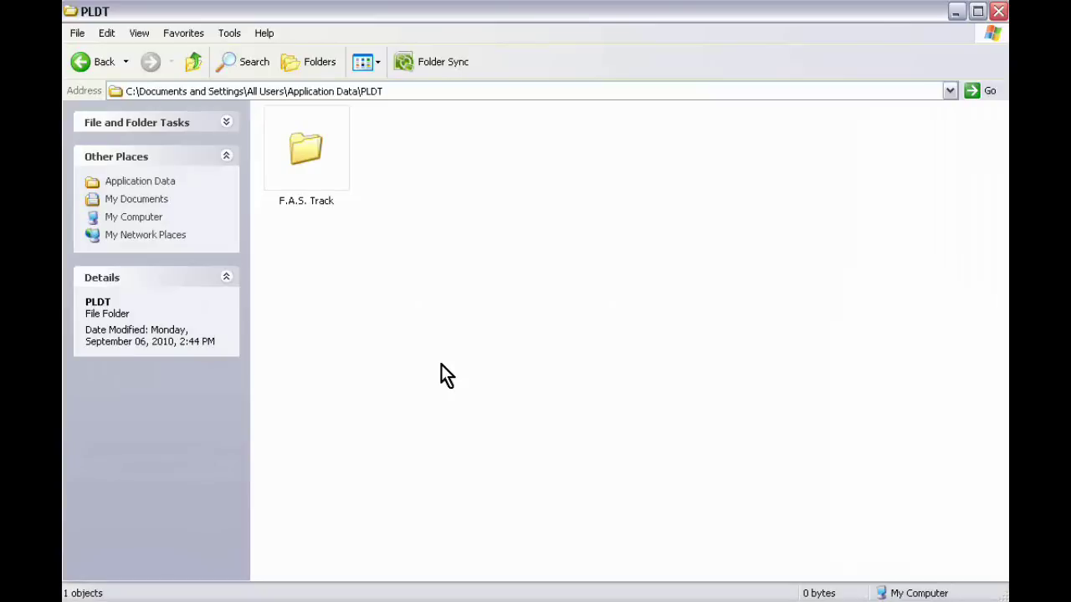
pyautogui.click(349, 176)
pyautogui.doubleClick(349, 176)
pyautogui.click(348, 175)
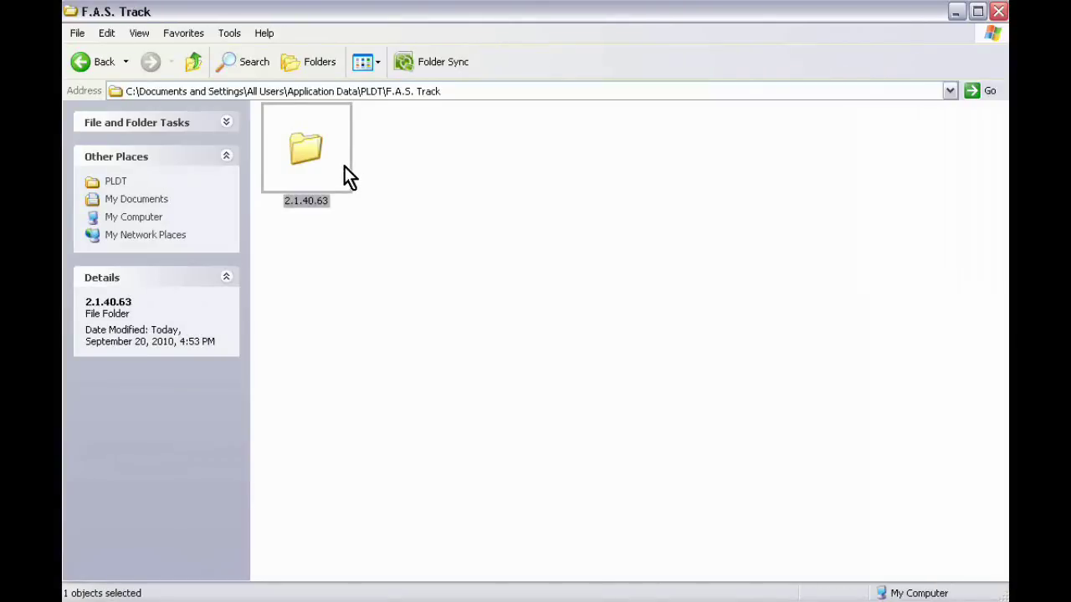
pyautogui.doubleClick(344, 166)
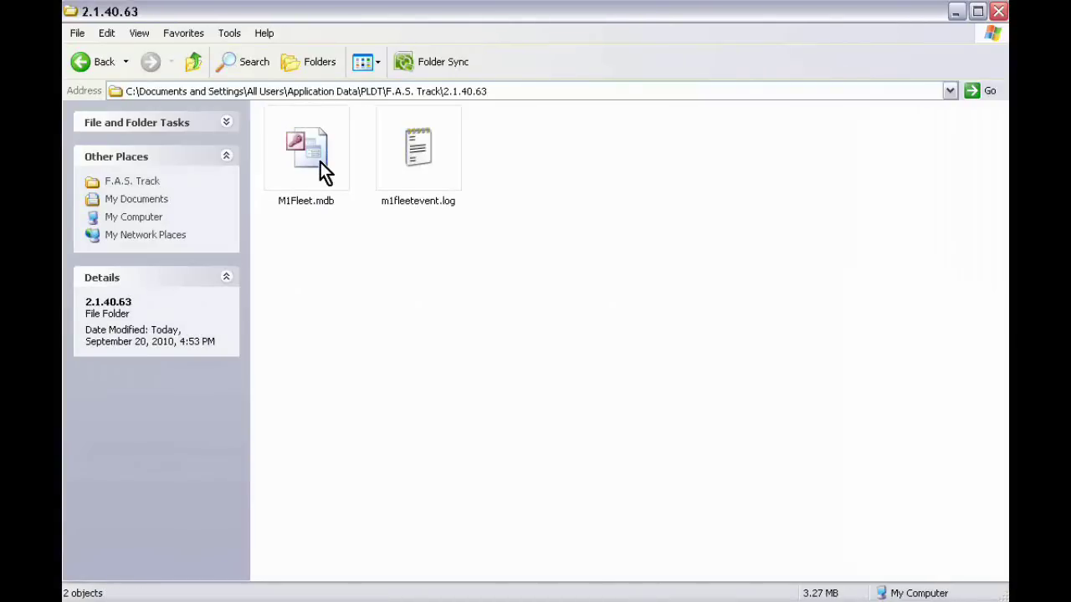
pyautogui.click(319, 162)
pyautogui.doubleClick(307, 163)
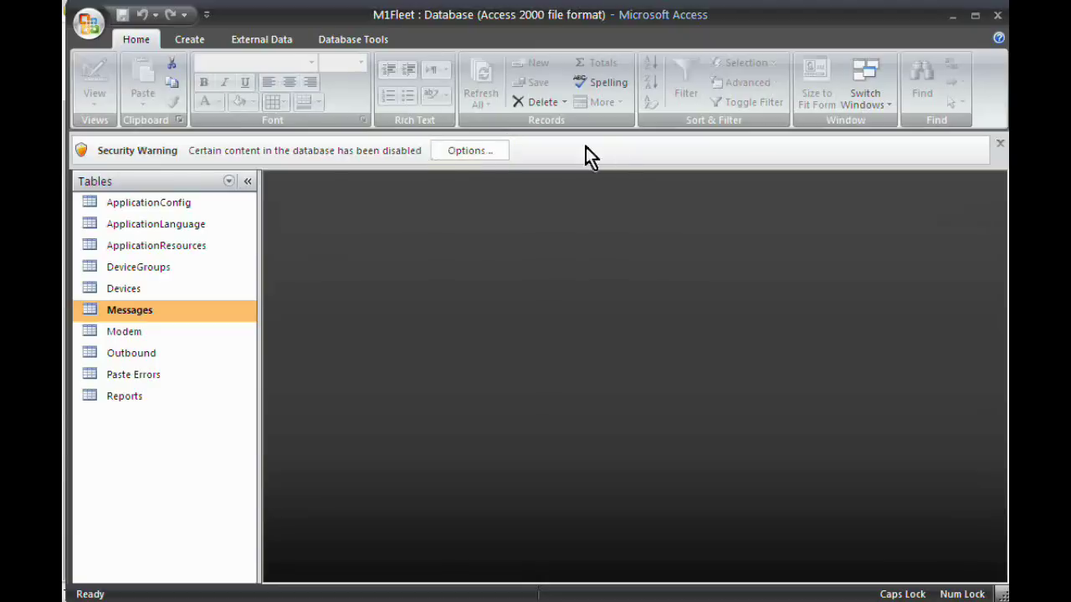
# Step: Enable the M1Fleet.mdb database's disabled content through the security options
pyautogui.click(470, 153)
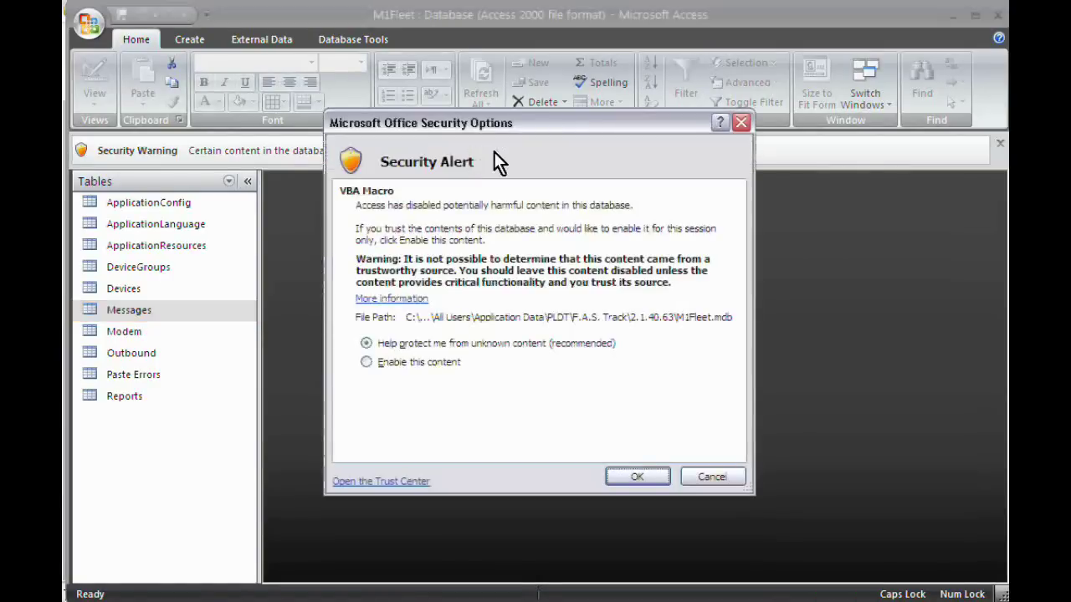
pyautogui.click(445, 366)
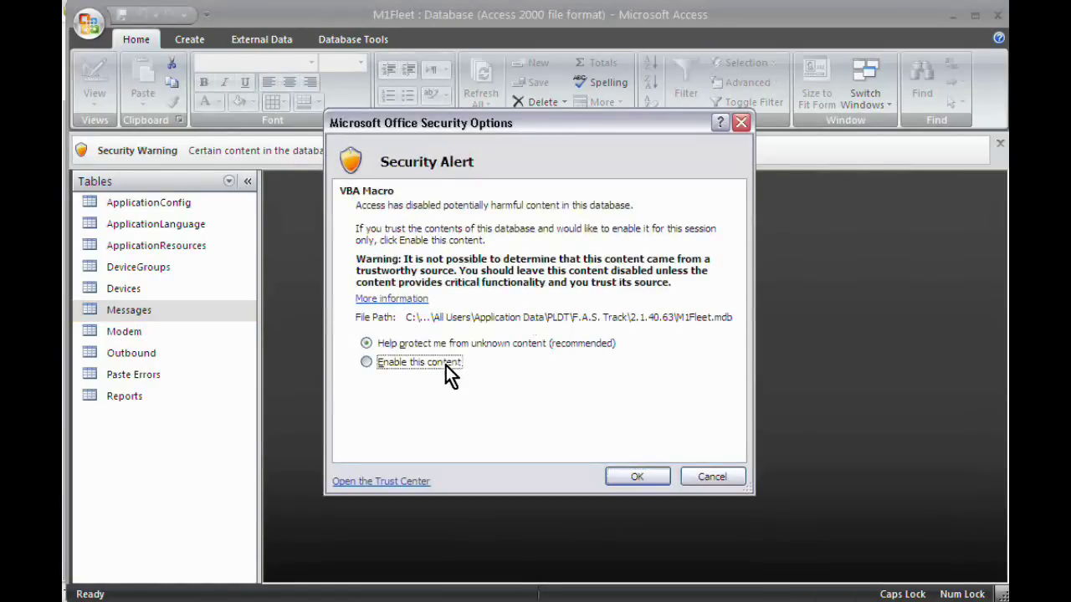
pyautogui.click(629, 477)
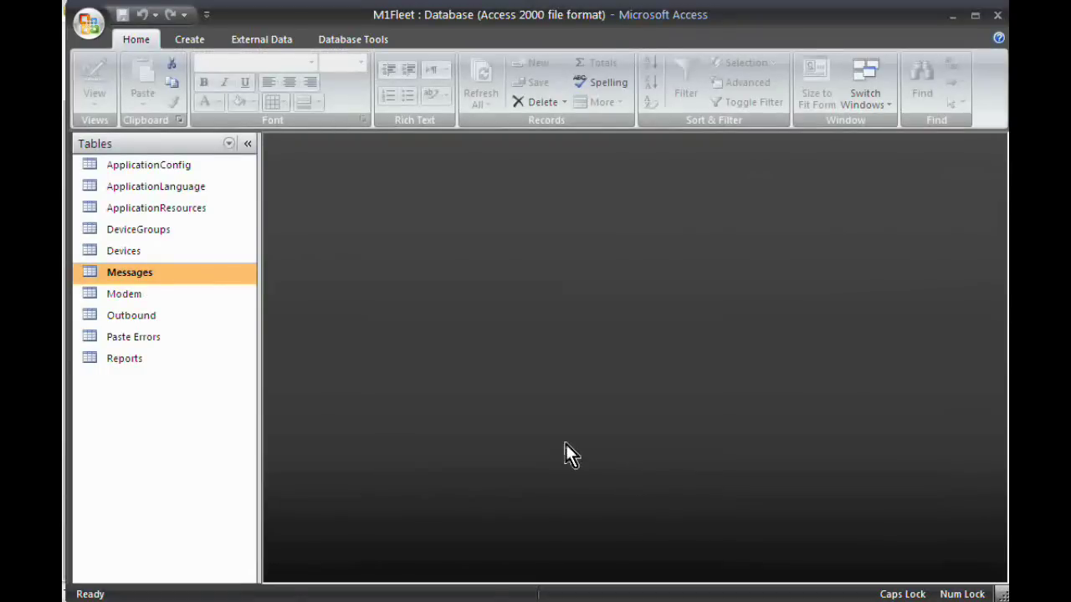
# Step: Open the Messages table and delete the 0.69 km message record
pyautogui.doubleClick(131, 277)
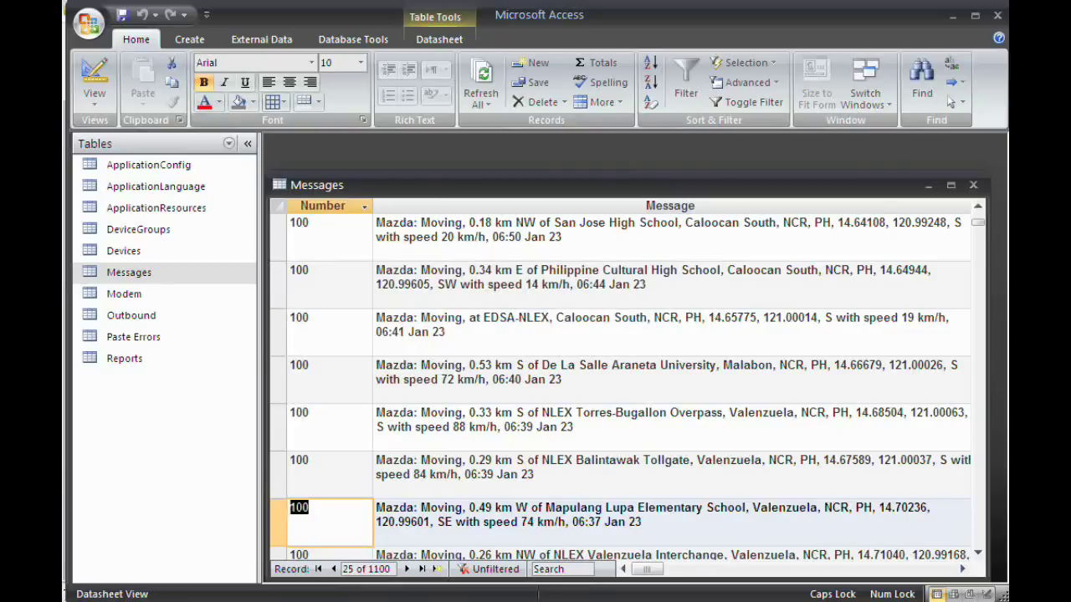
pyautogui.rightClick(279, 516)
pyautogui.click(339, 544)
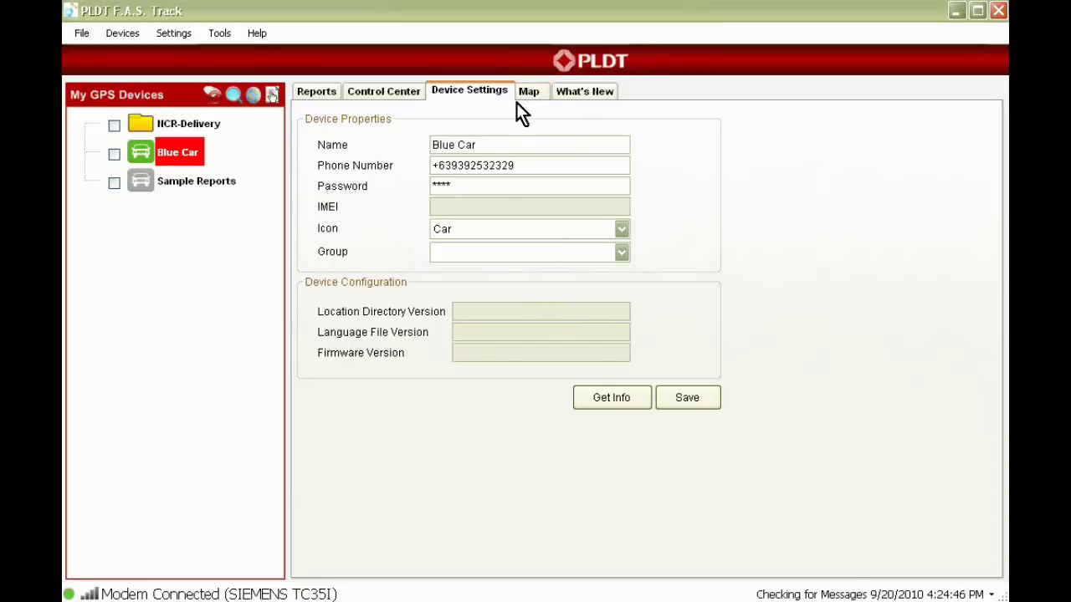
# Step: Rename the Blue Car device to Red Van and retype its password
pyautogui.moveTo(479, 144); pyautogui.dragTo(381, 119)
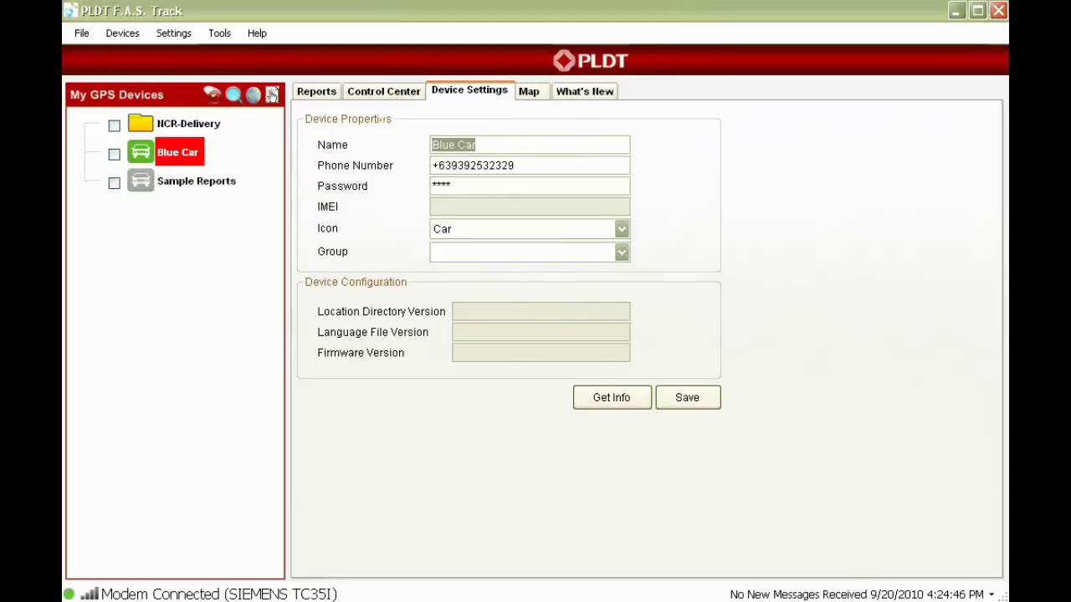
pyautogui.write('R')
pyautogui.press('BackSpace')
pyautogui.write('Red Van')
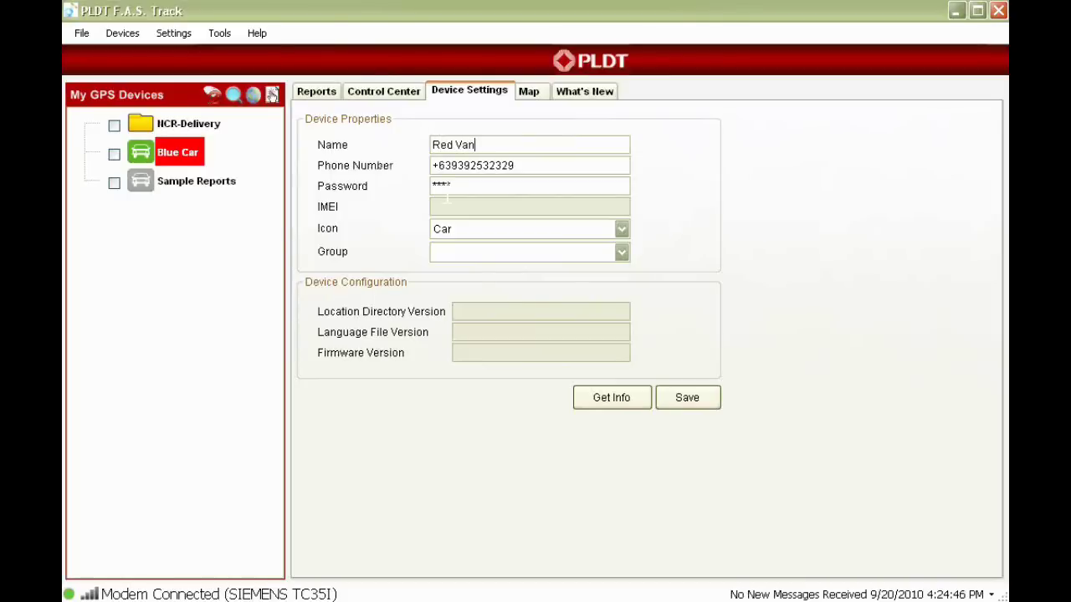
pyautogui.doubleClick(447, 186)
pyautogui.write('******')
# Step: Set the Truck icon and NCR-Delivery group, save, then select Red Van under NCR-Delivery
pyautogui.click(601, 237)
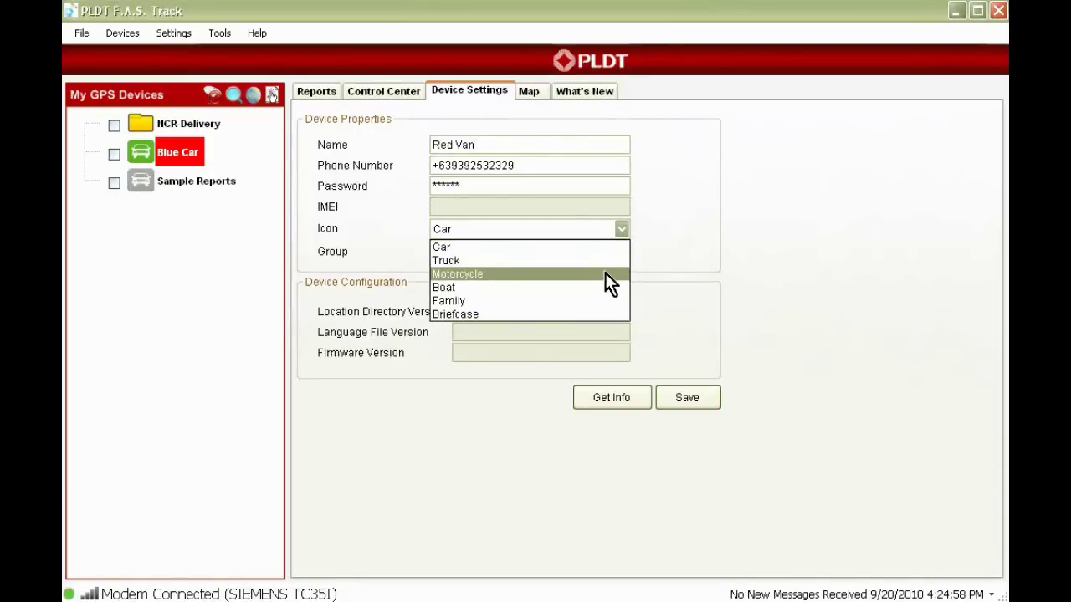
pyautogui.click(607, 262)
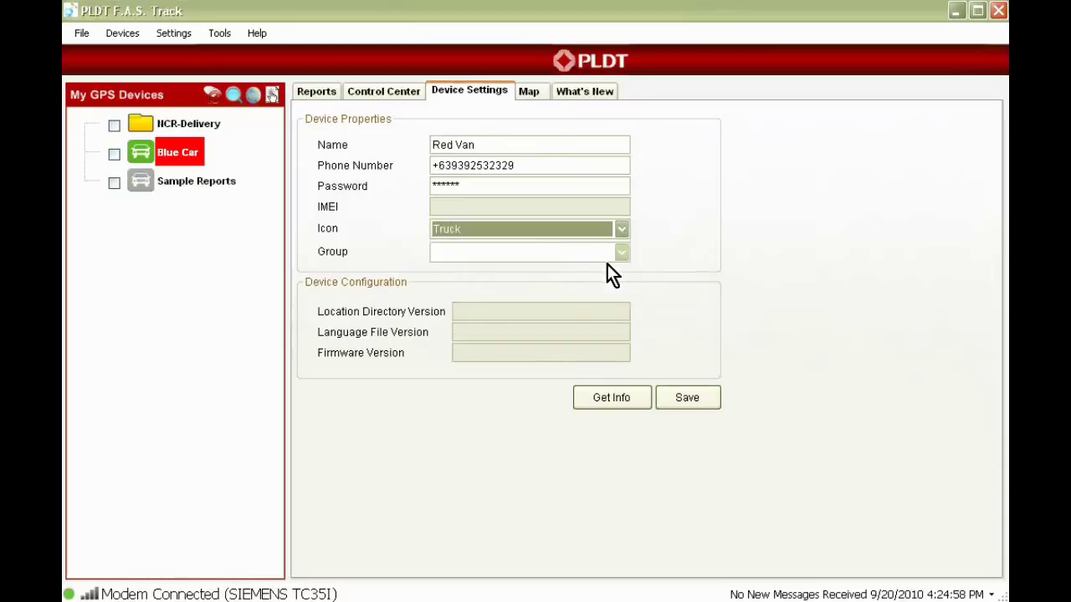
pyautogui.click(622, 253)
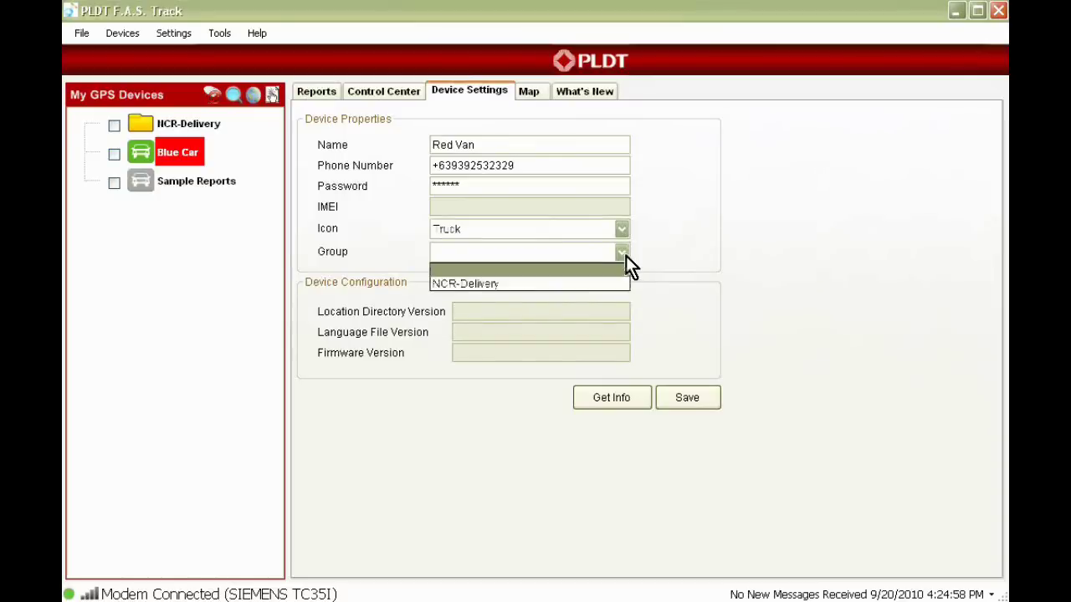
pyautogui.click(612, 283)
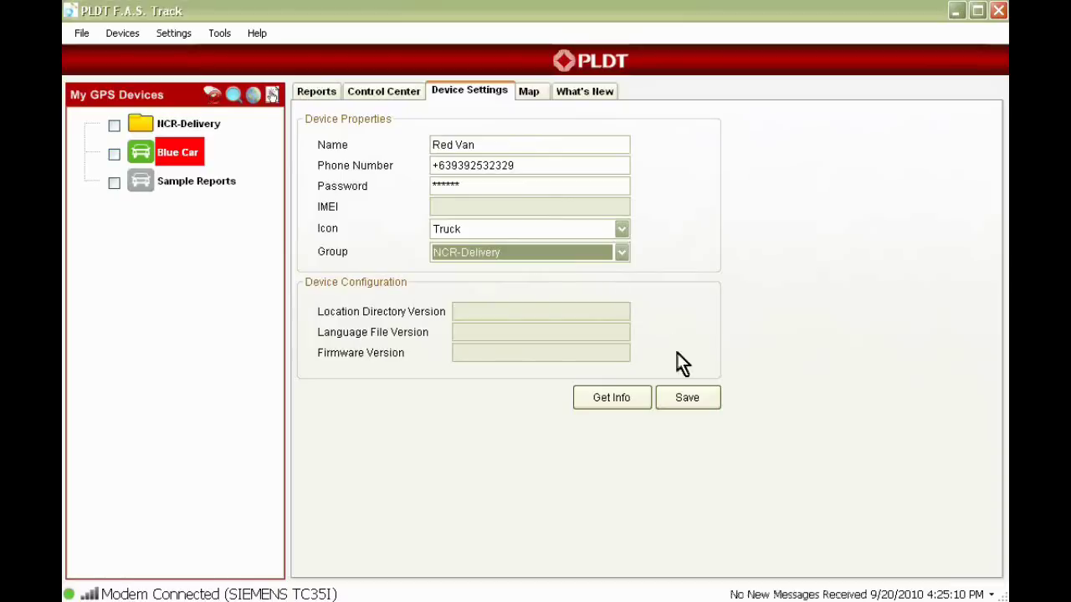
pyautogui.click(694, 395)
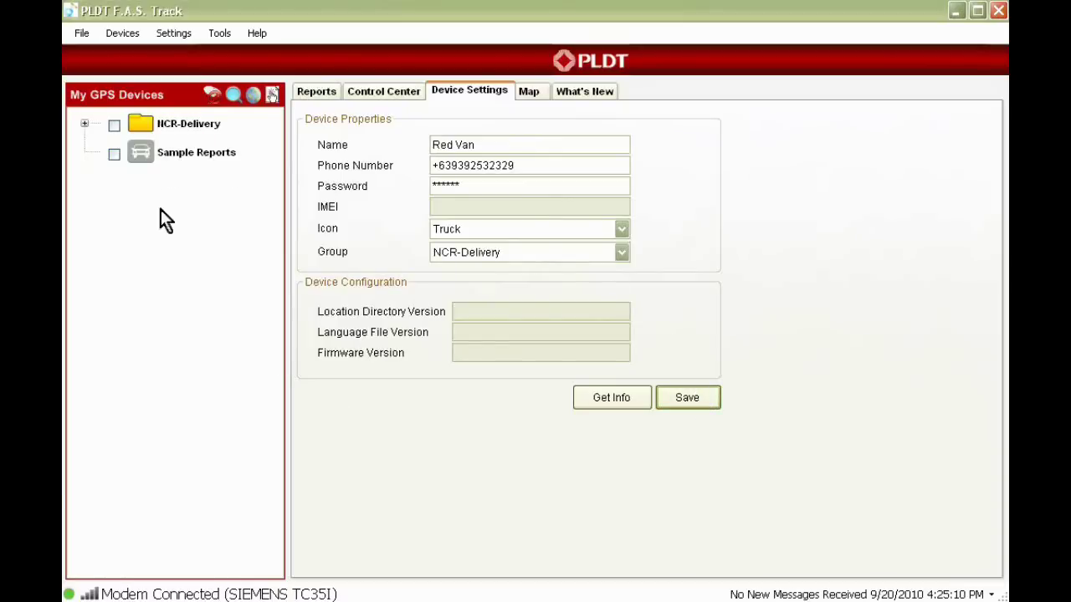
pyautogui.click(84, 123)
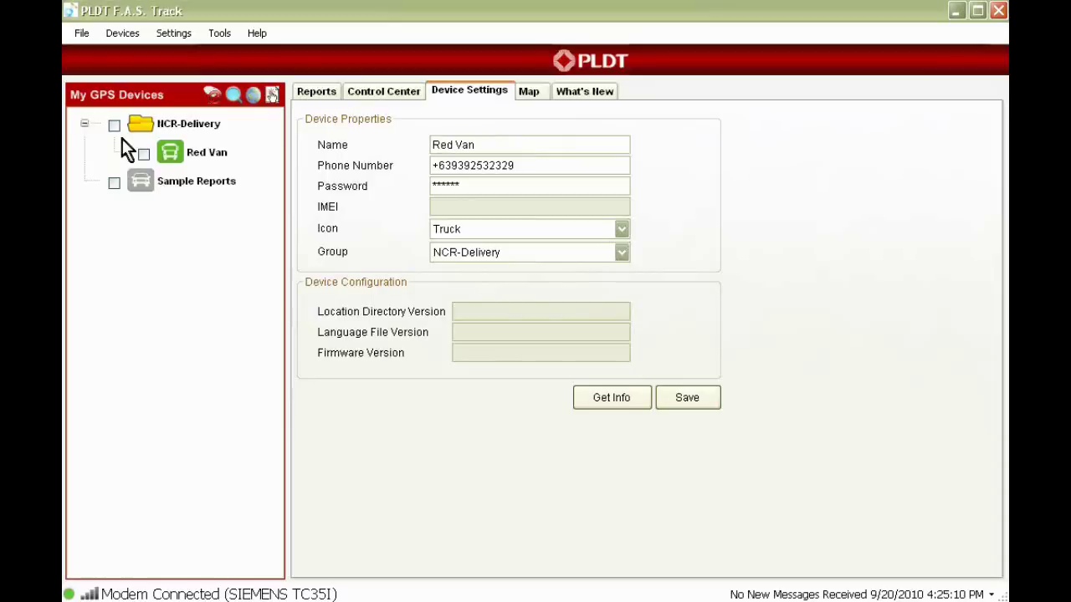
pyautogui.click(178, 154)
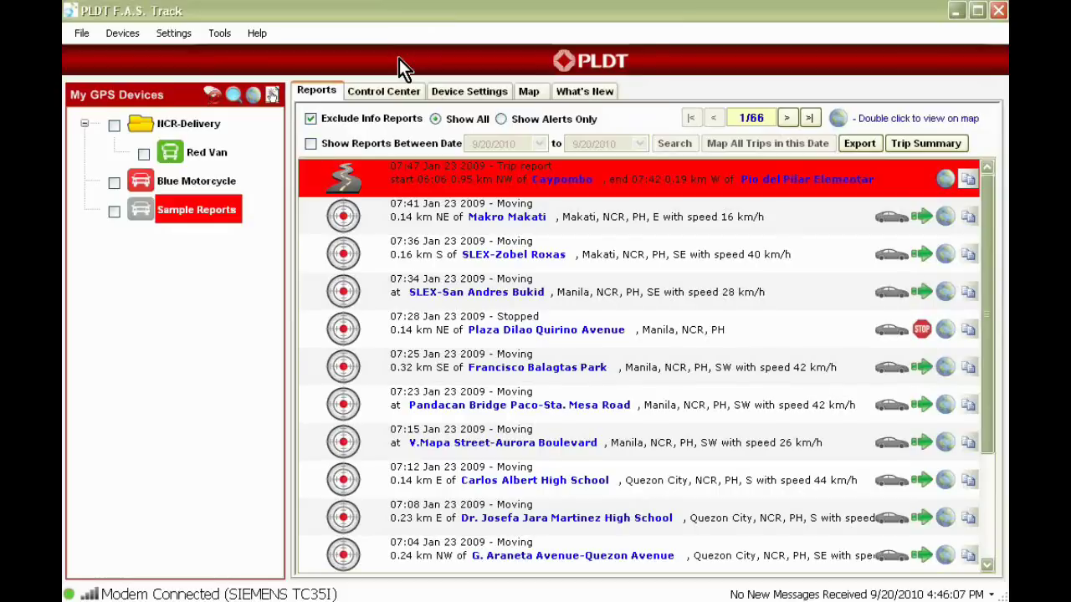
# Step: Open Settings > Application and reposition the Application Settings dialog into view
pyautogui.click(193, 37)
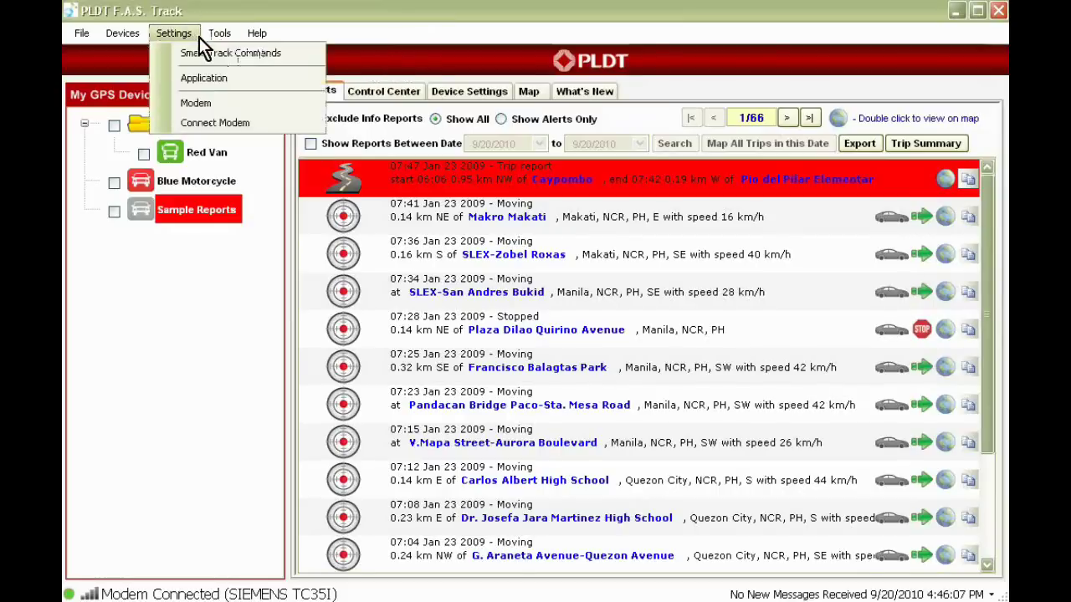
pyautogui.click(273, 81)
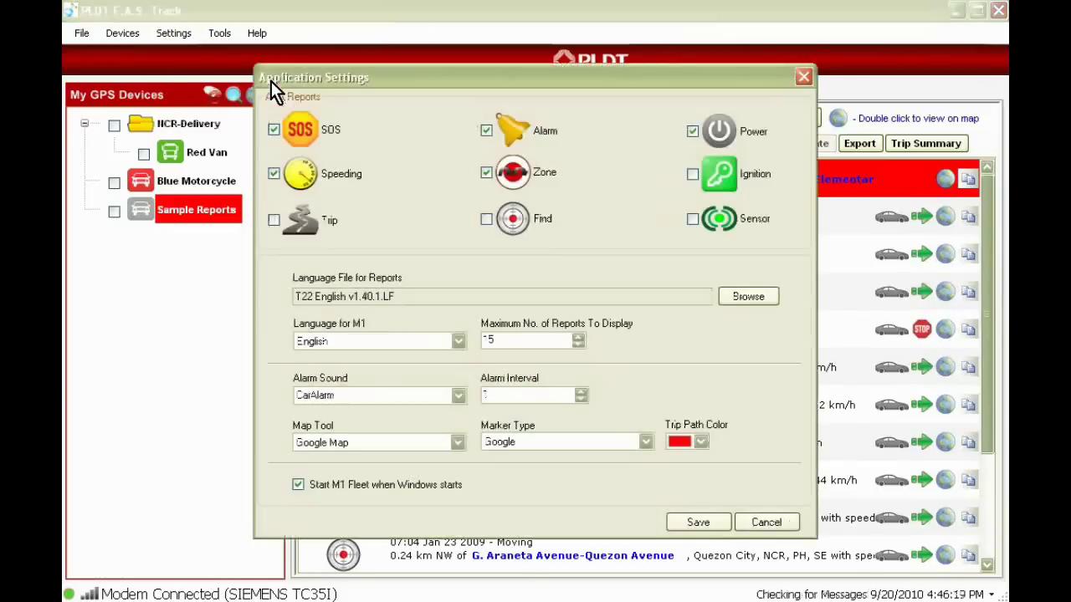
pyautogui.moveTo(391, 75); pyautogui.dragTo(401, 83)
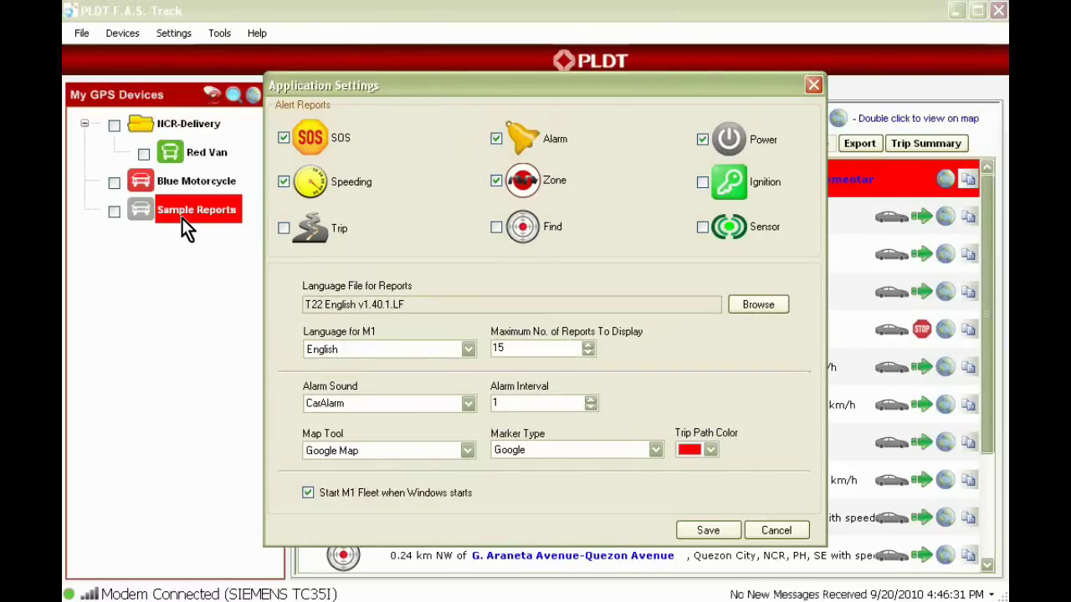
pyautogui.moveTo(411, 87); pyautogui.dragTo(432, 89)
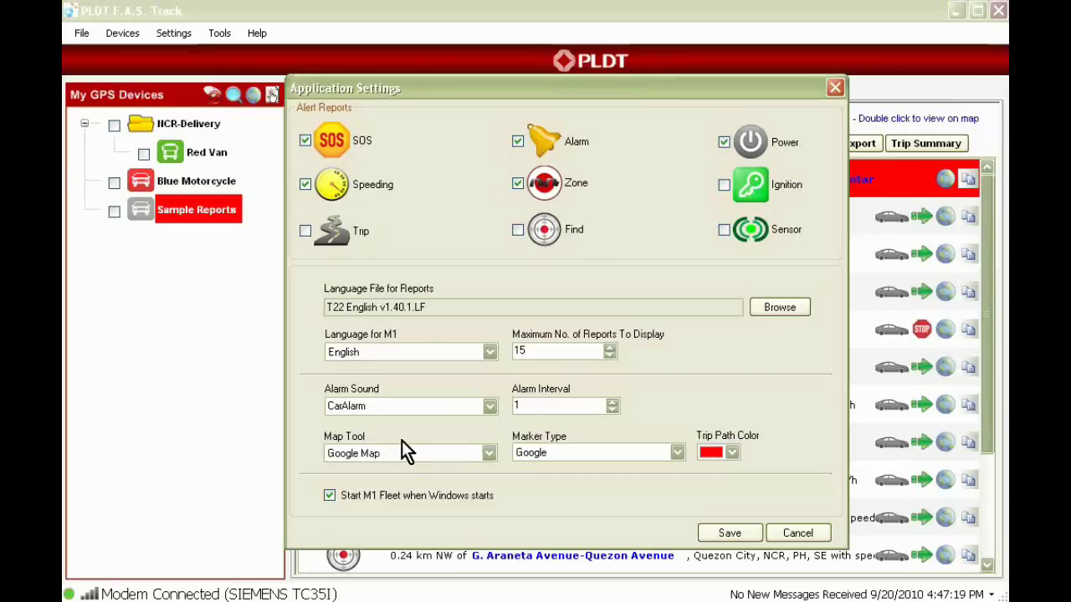
# Step: Keep Google Map as the Map Tool, save the Application Settings, and bring up the Help menu
pyautogui.click(488, 452)
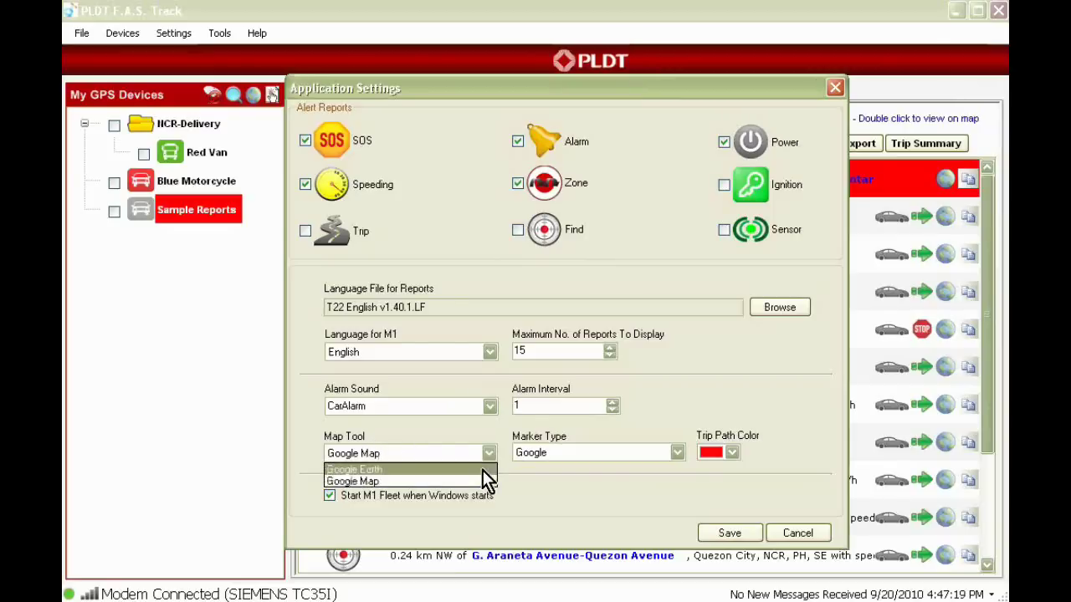
pyautogui.click(484, 481)
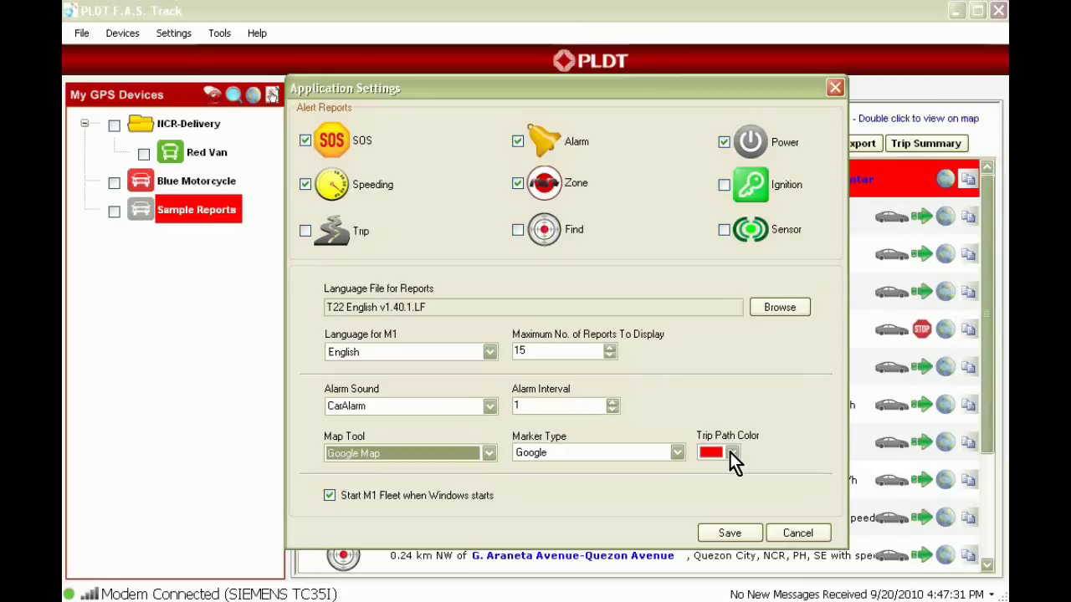
pyautogui.click(748, 530)
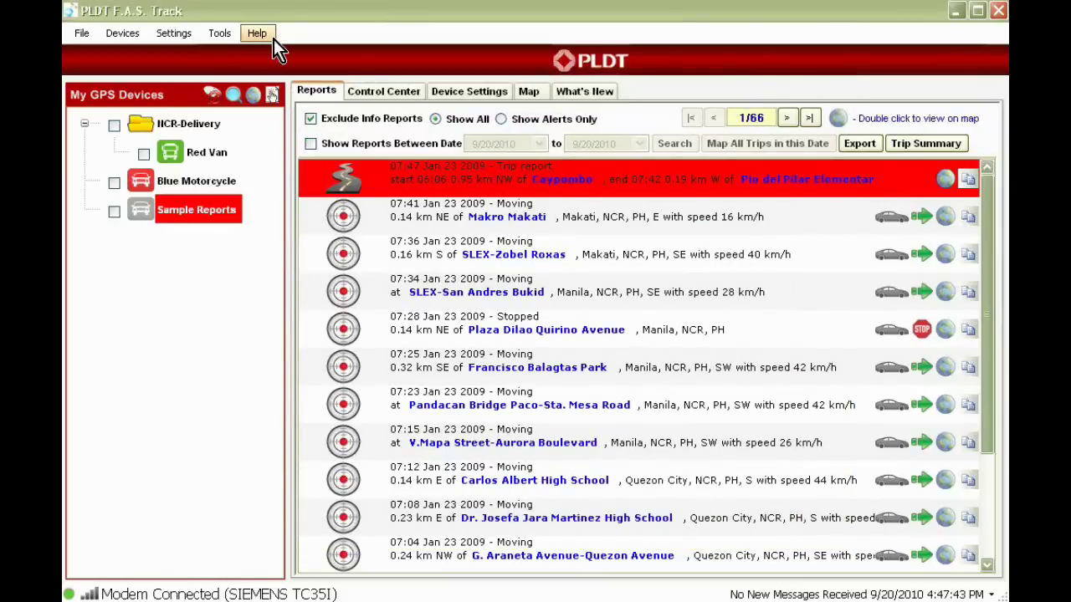
pyautogui.click(273, 39)
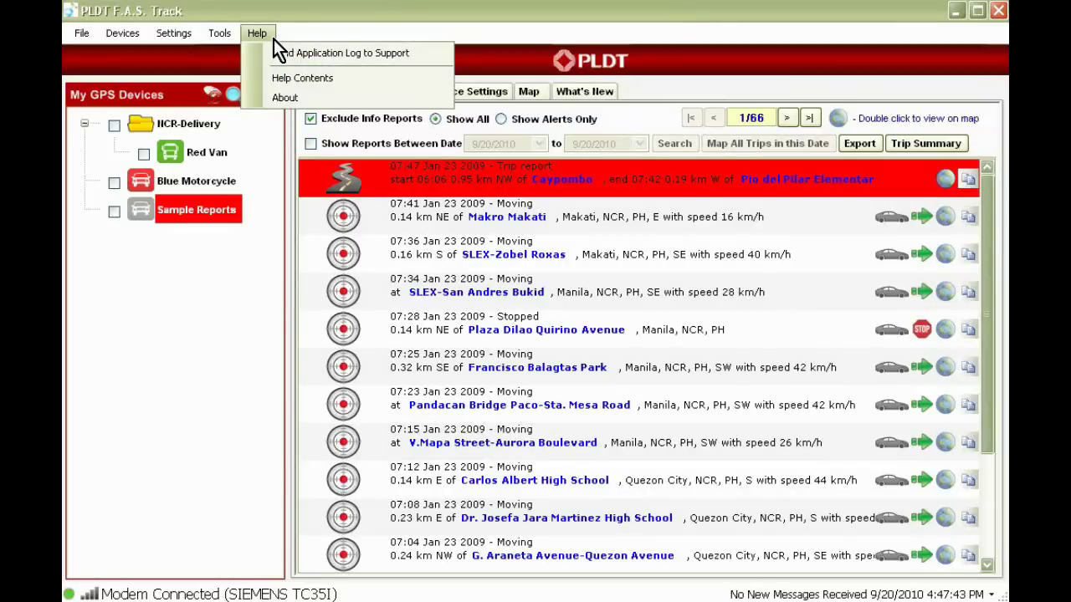